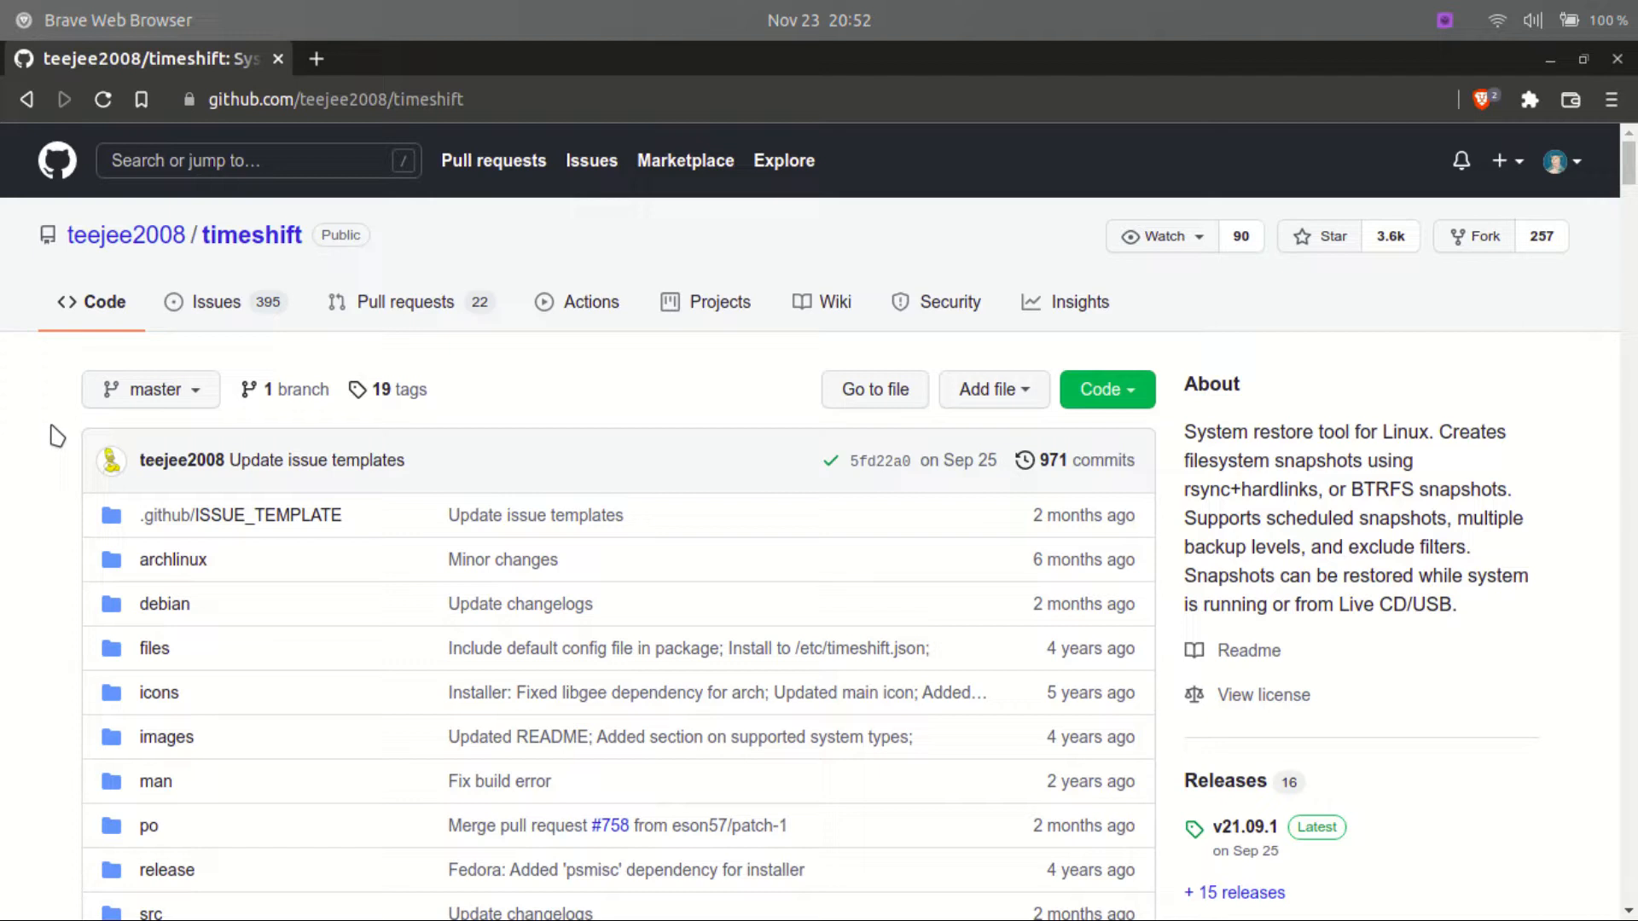
# Read through the Timeshift README, from the introduction and features to the supported system configurations.
pyautogui.scroll(-10, 57, 437)
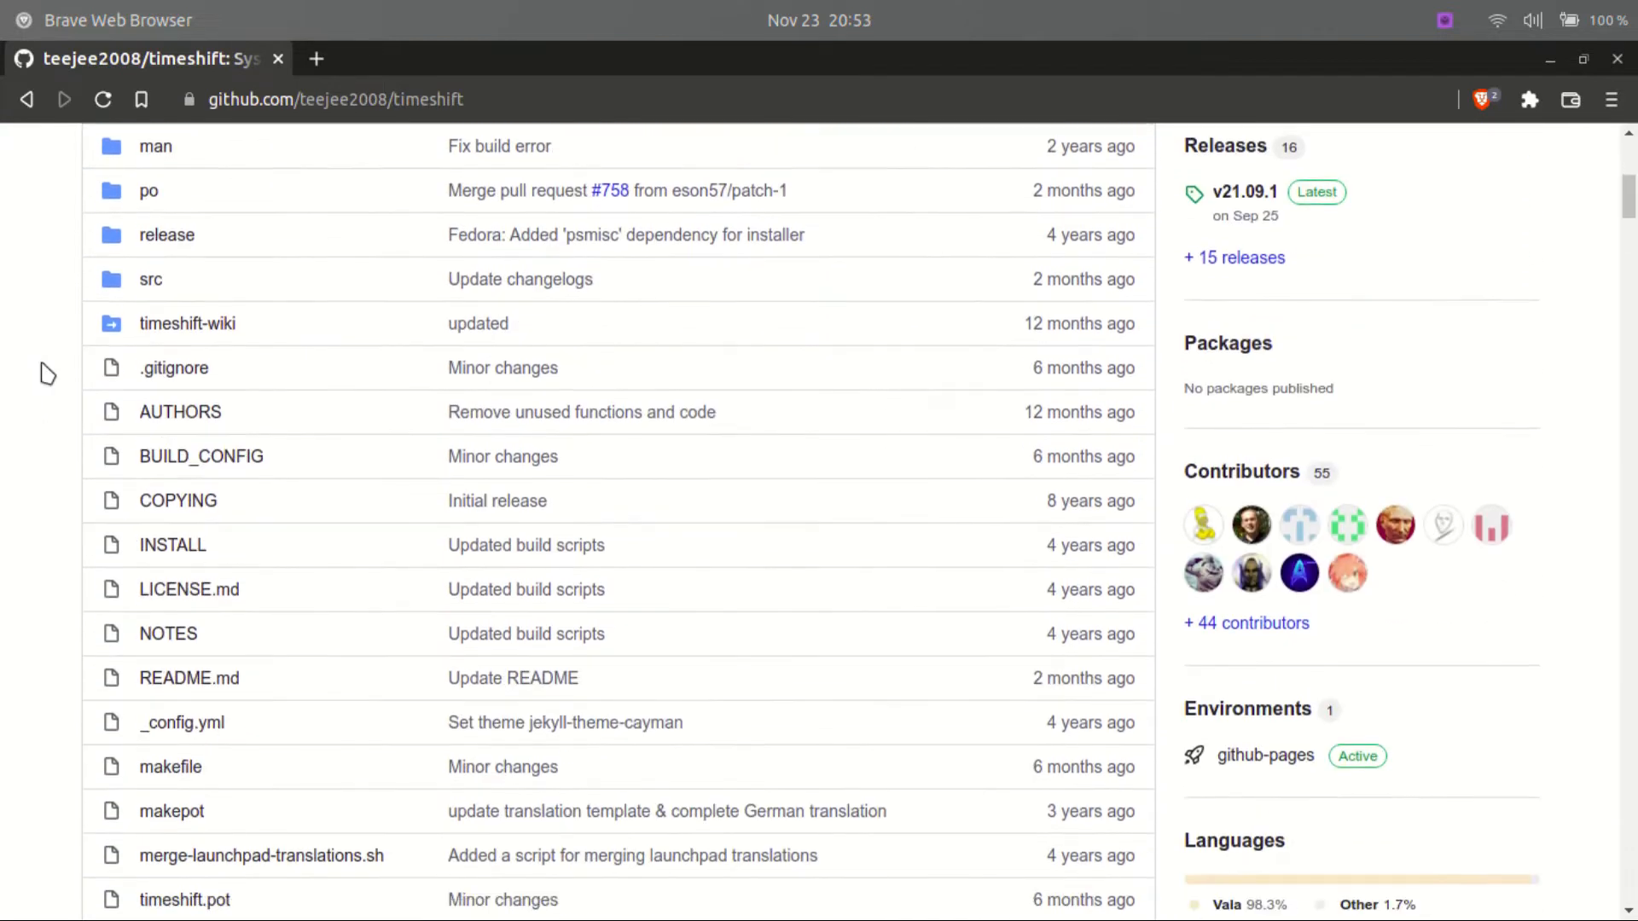
pyautogui.scroll(-7, 47, 374)
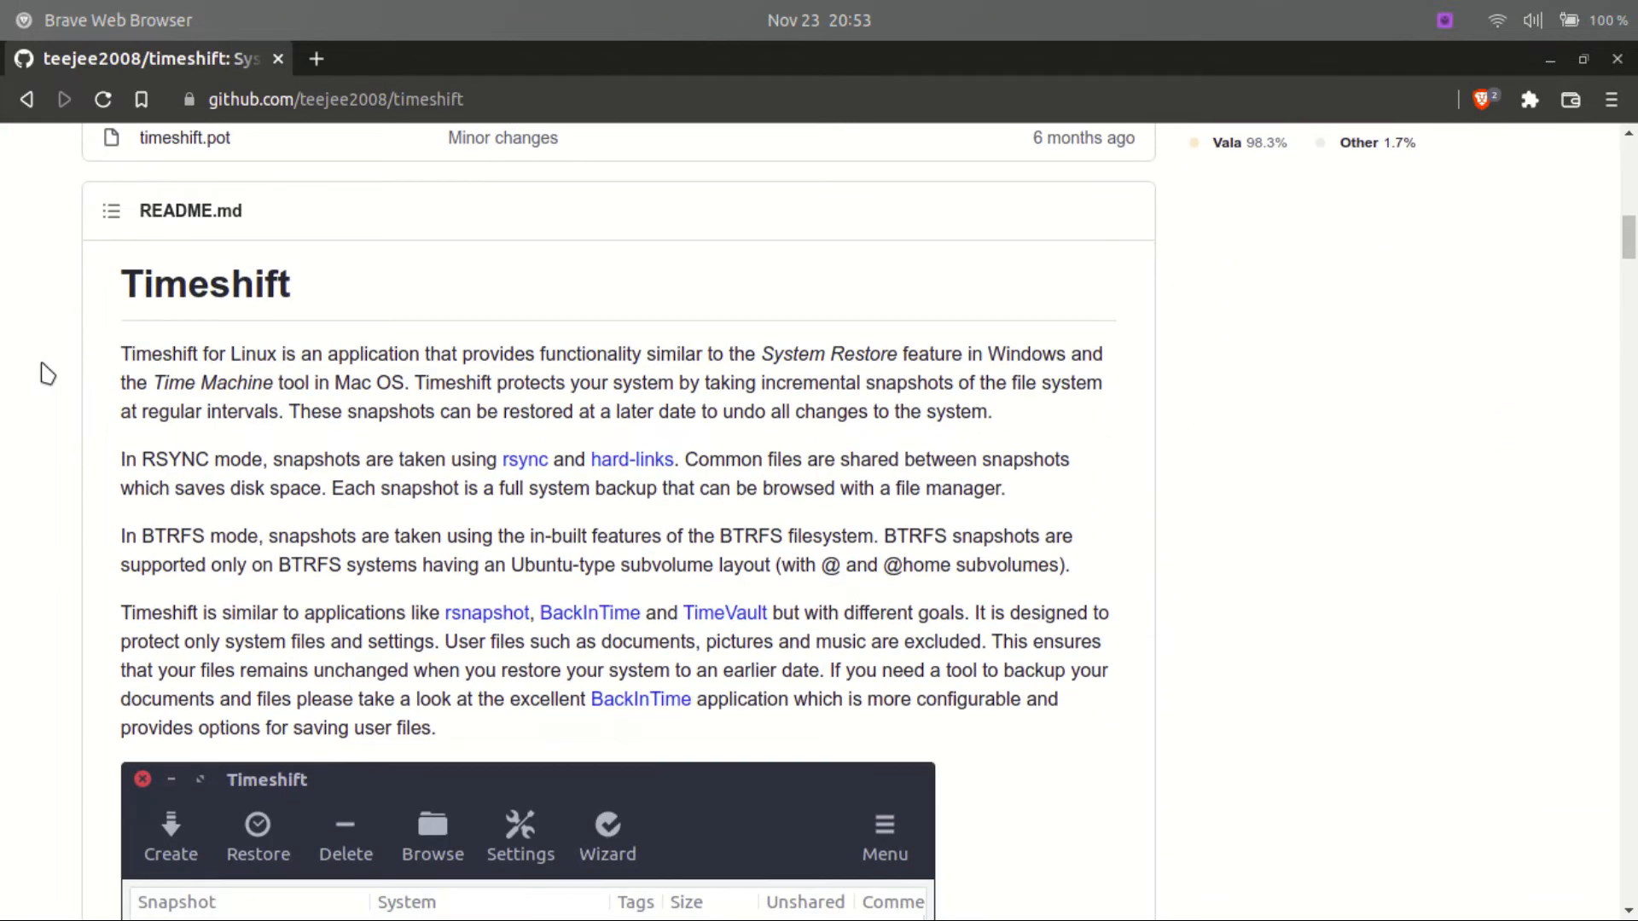
pyautogui.scroll(-3, 47, 374)
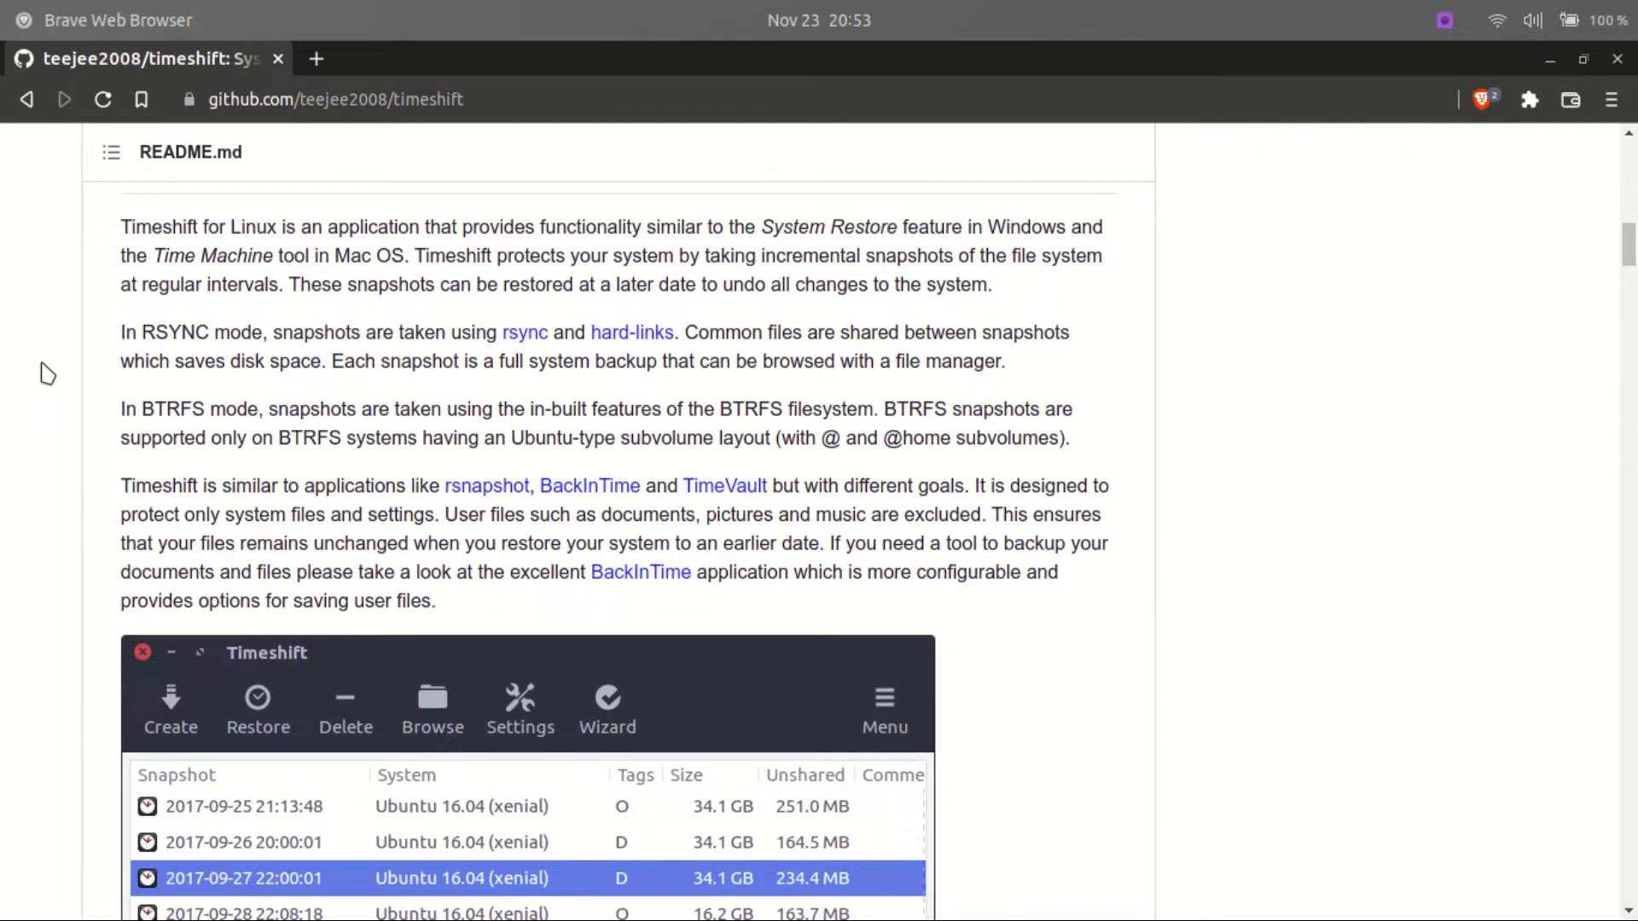
pyautogui.scroll(-10, 47, 373)
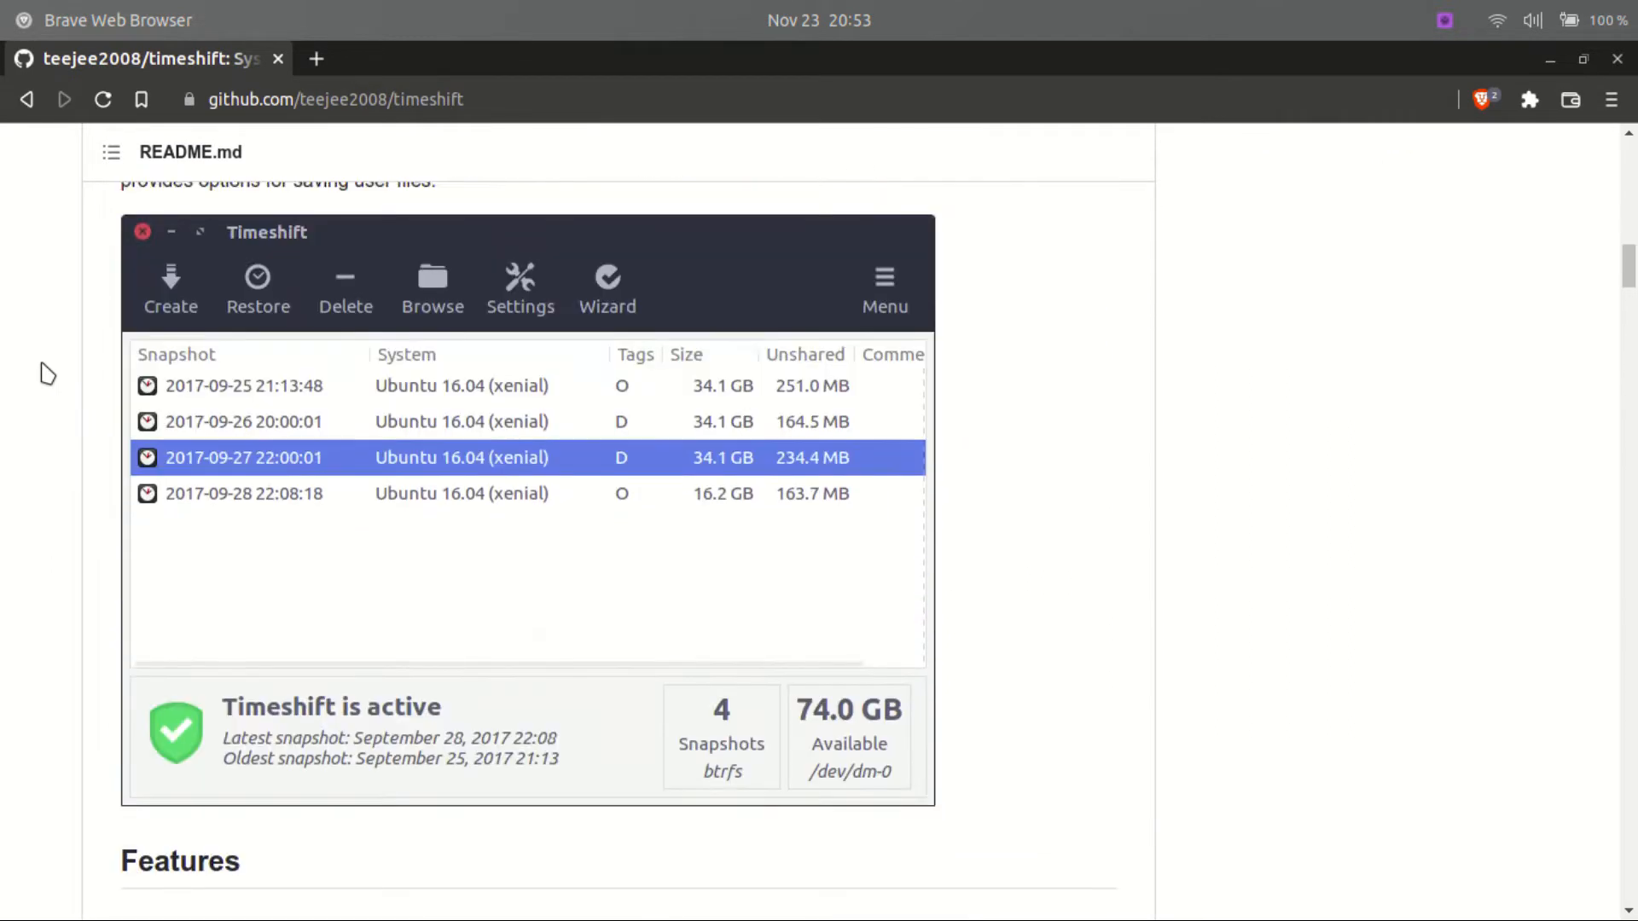
pyautogui.scroll(-11, 47, 374)
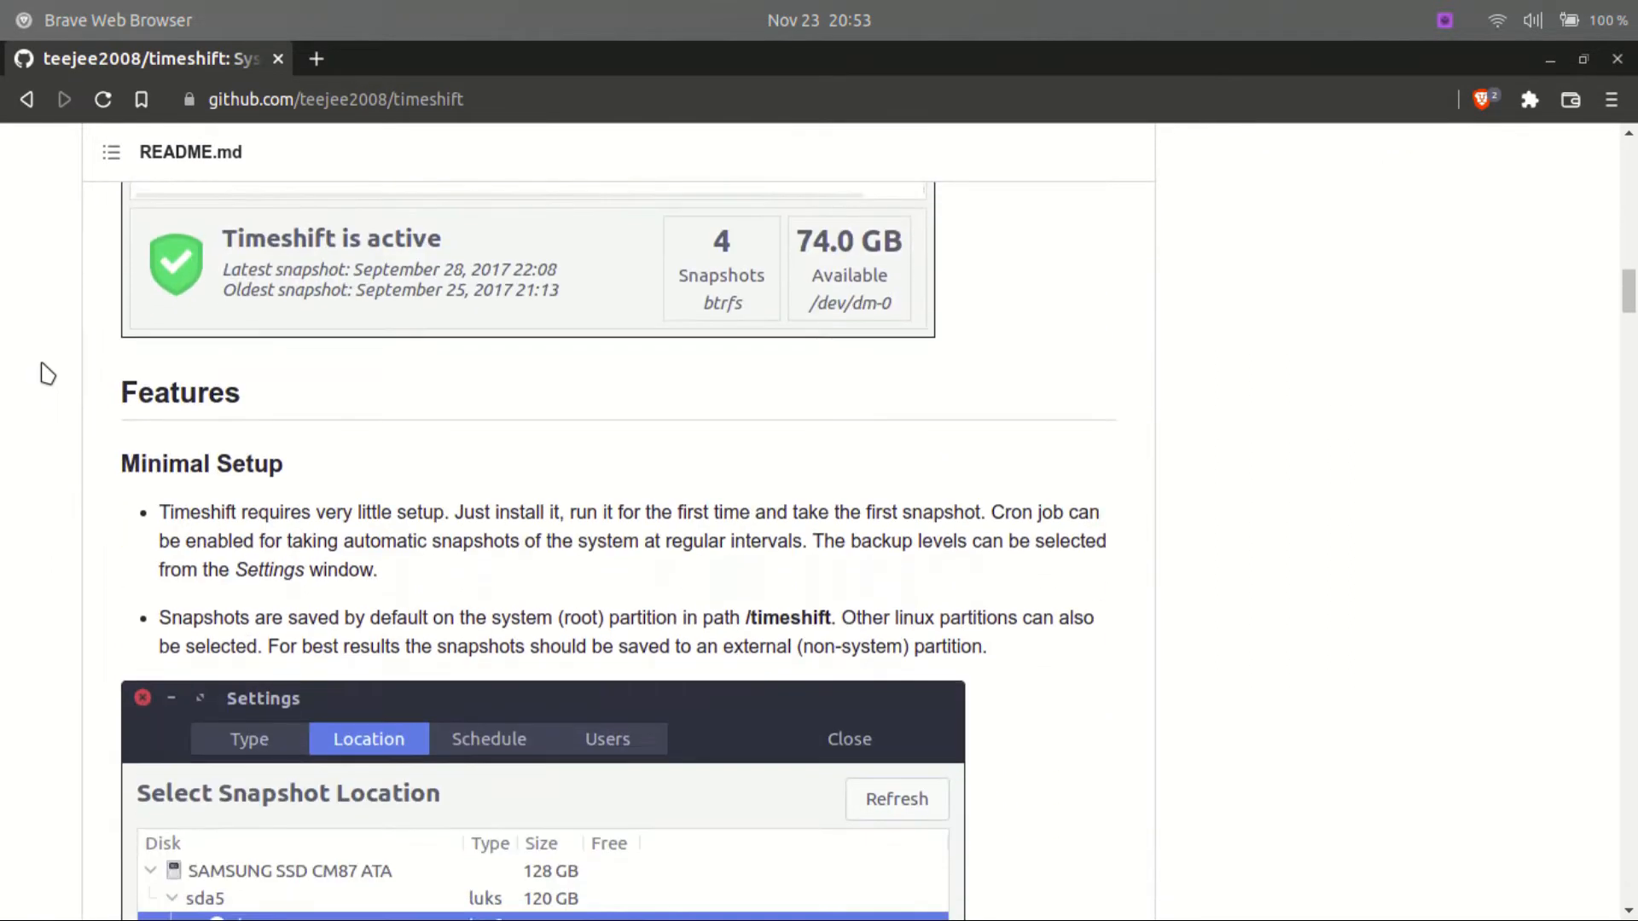
pyautogui.scroll(-15, 47, 373)
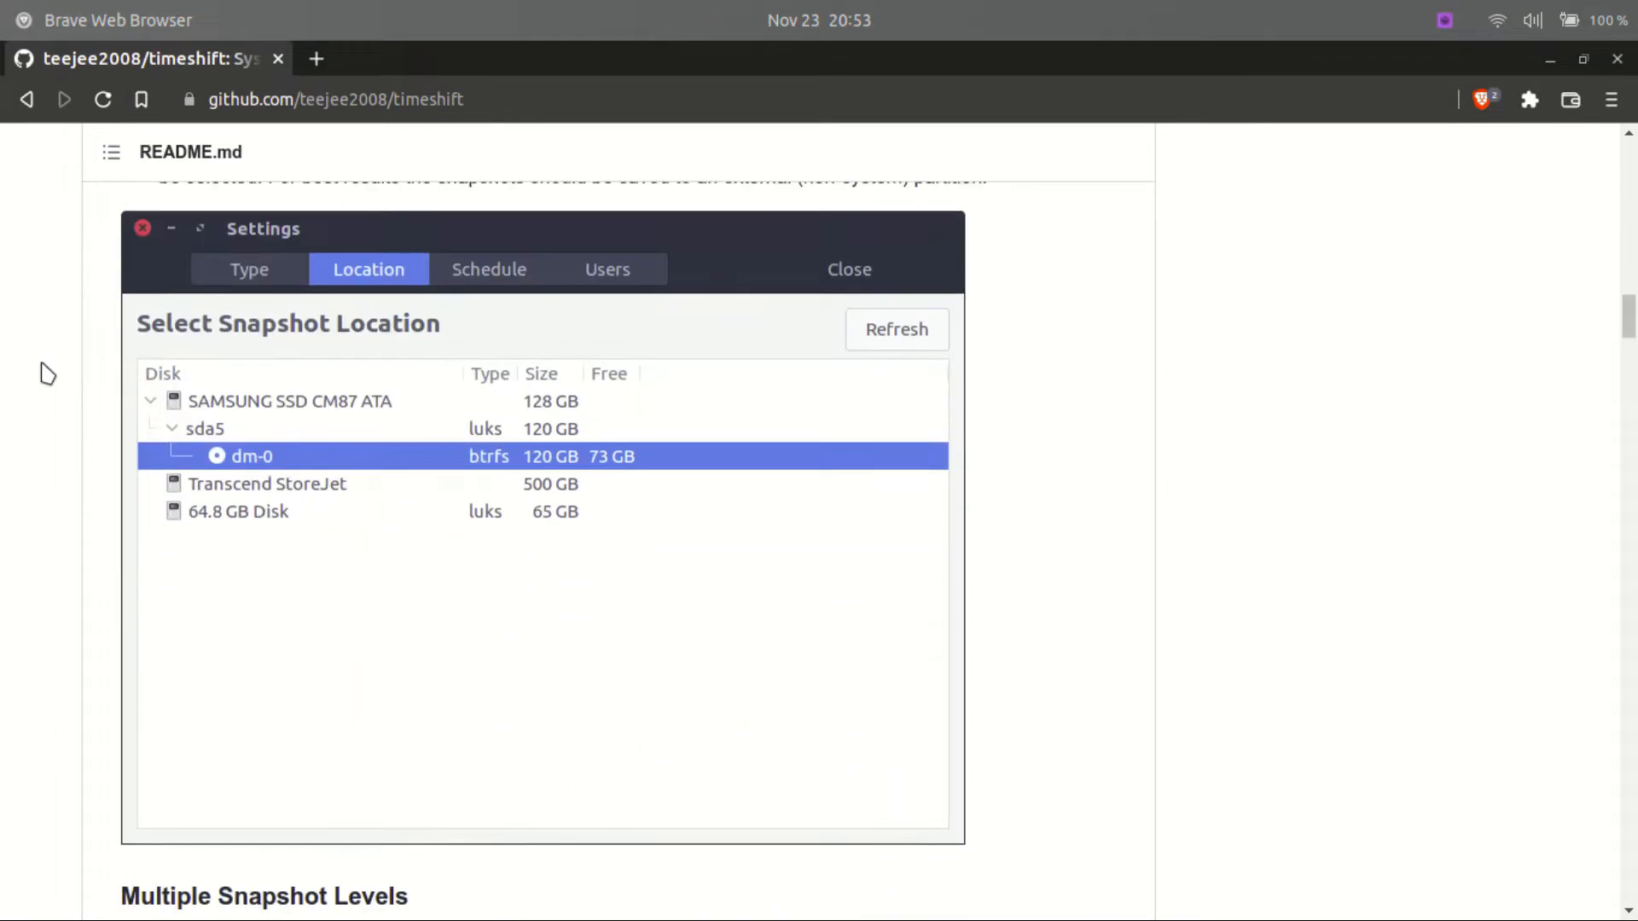
pyautogui.scroll(-20, 47, 373)
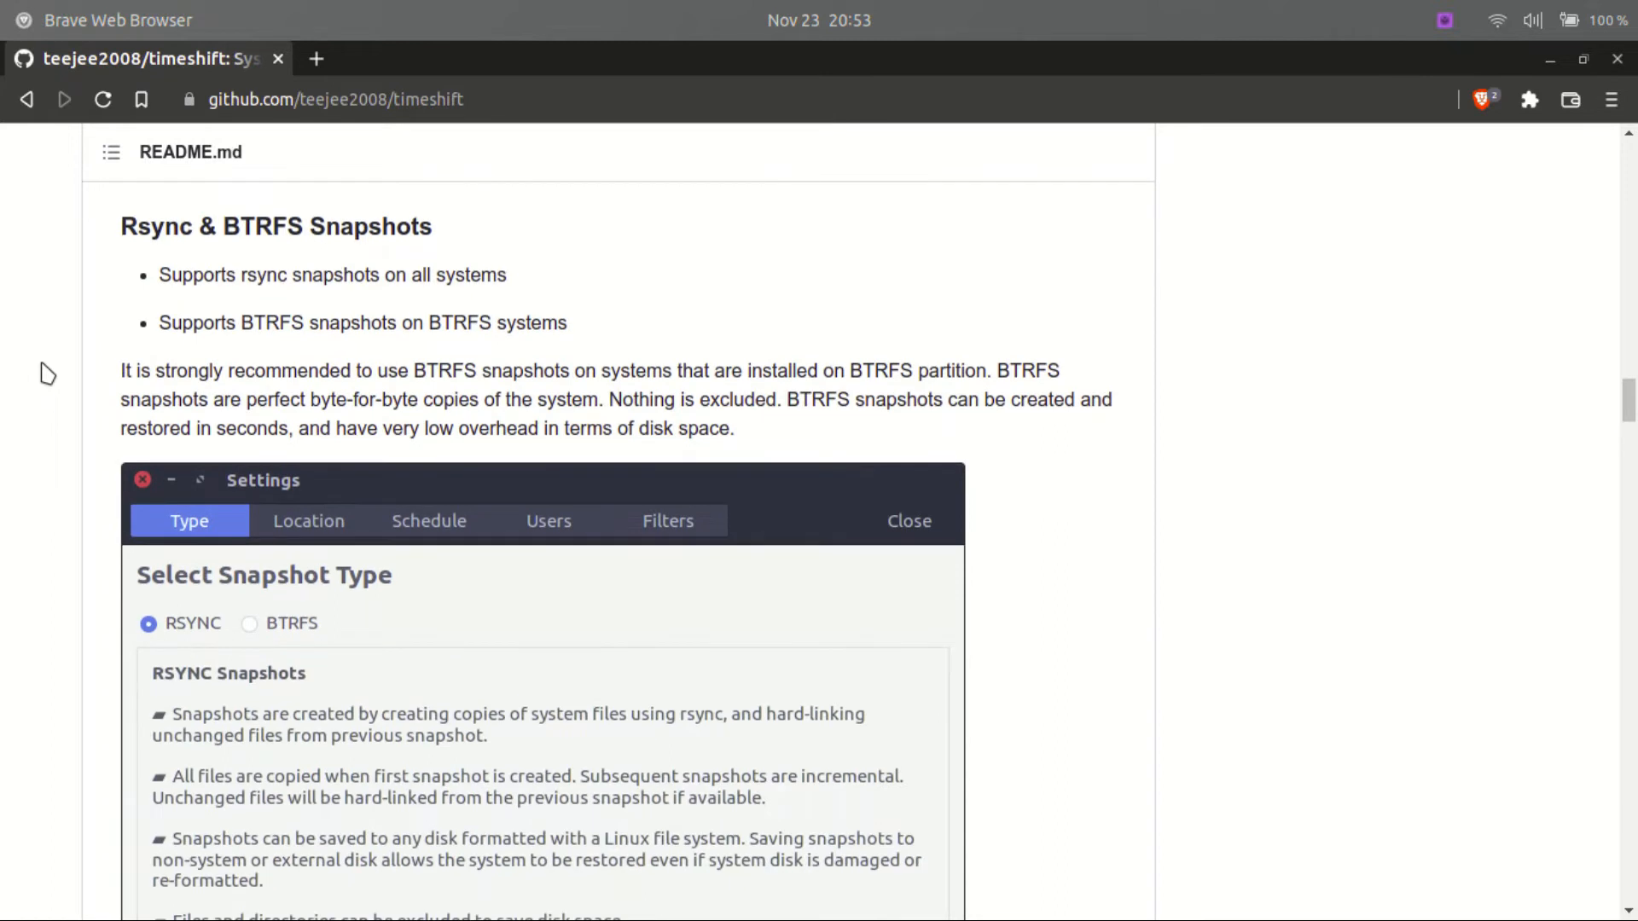
pyautogui.scroll(-17, 47, 373)
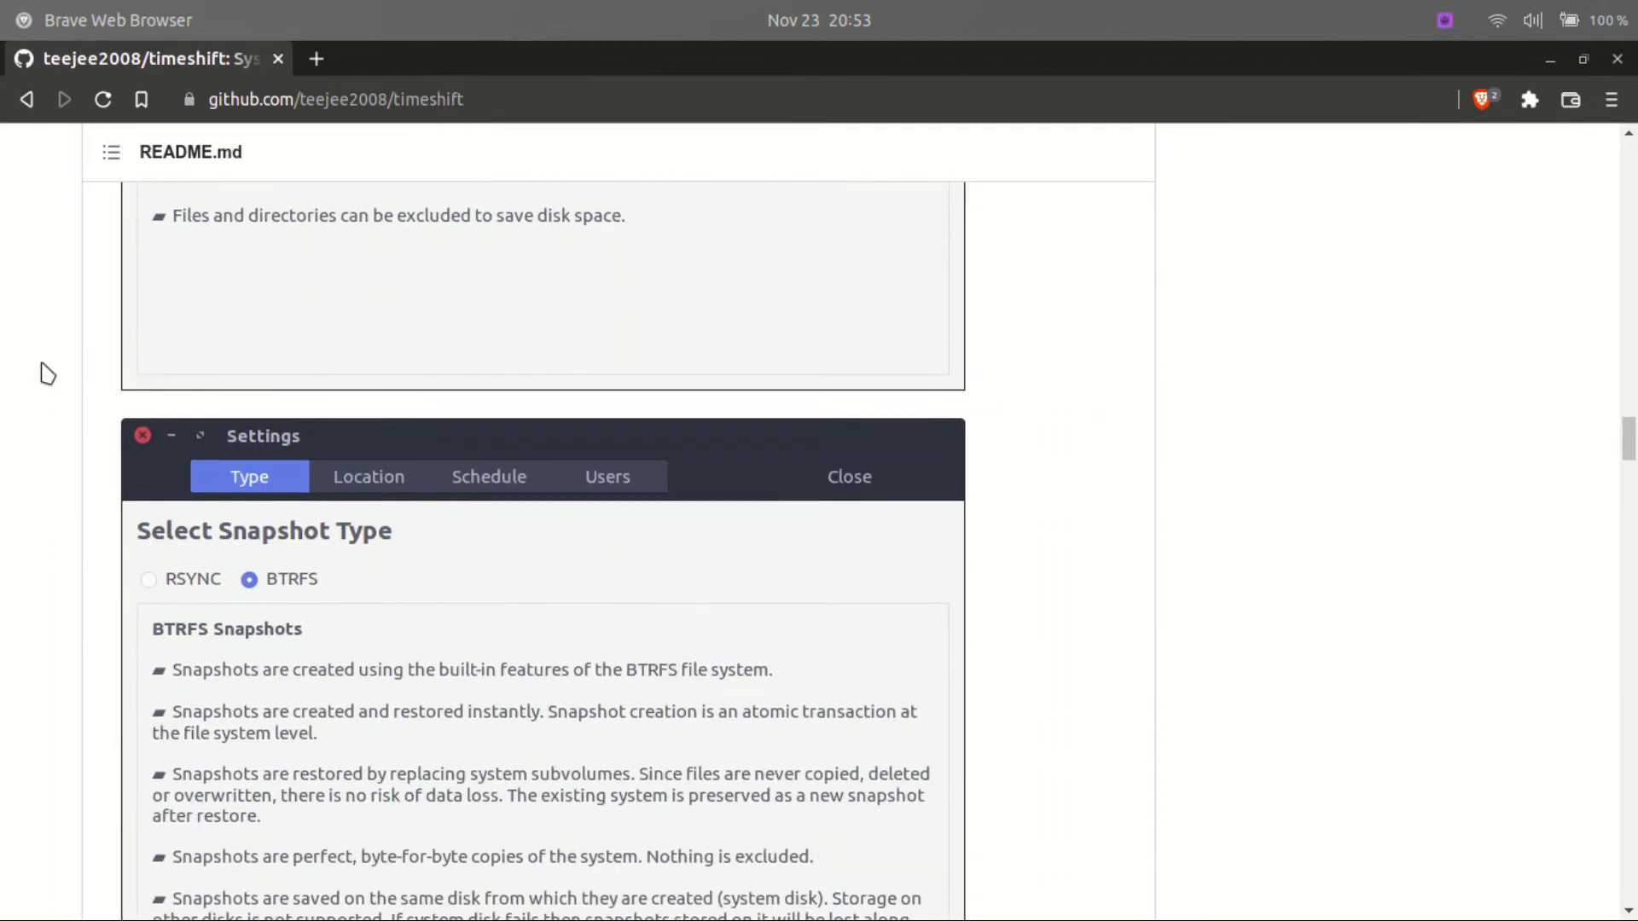
pyautogui.scroll(-14, 47, 374)
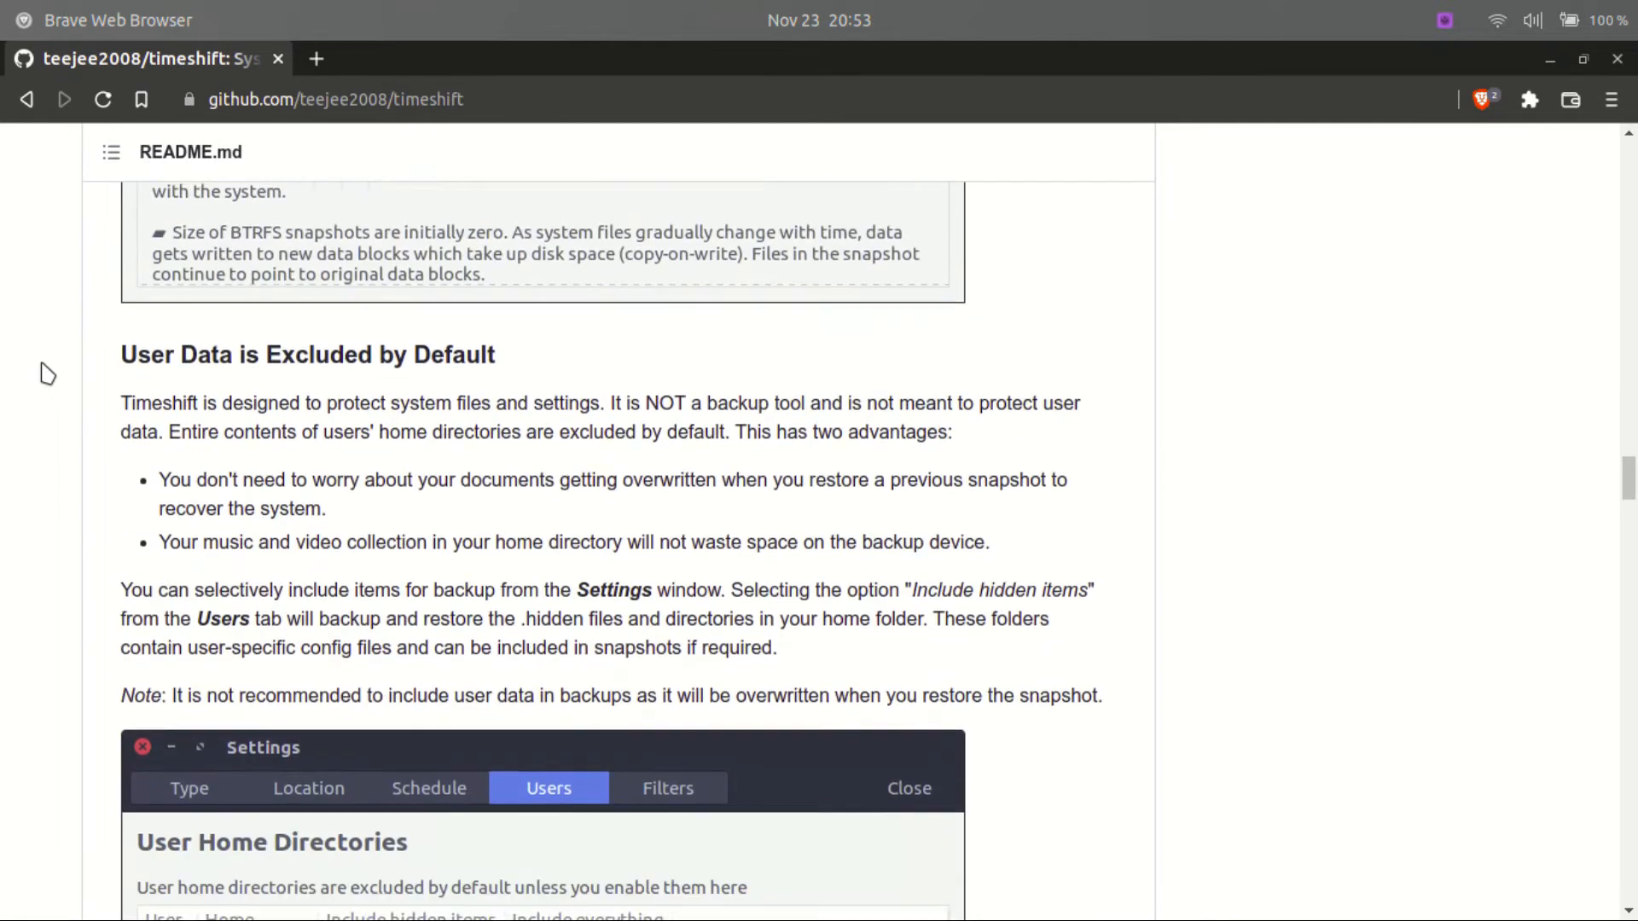
pyautogui.scroll(-15, 47, 373)
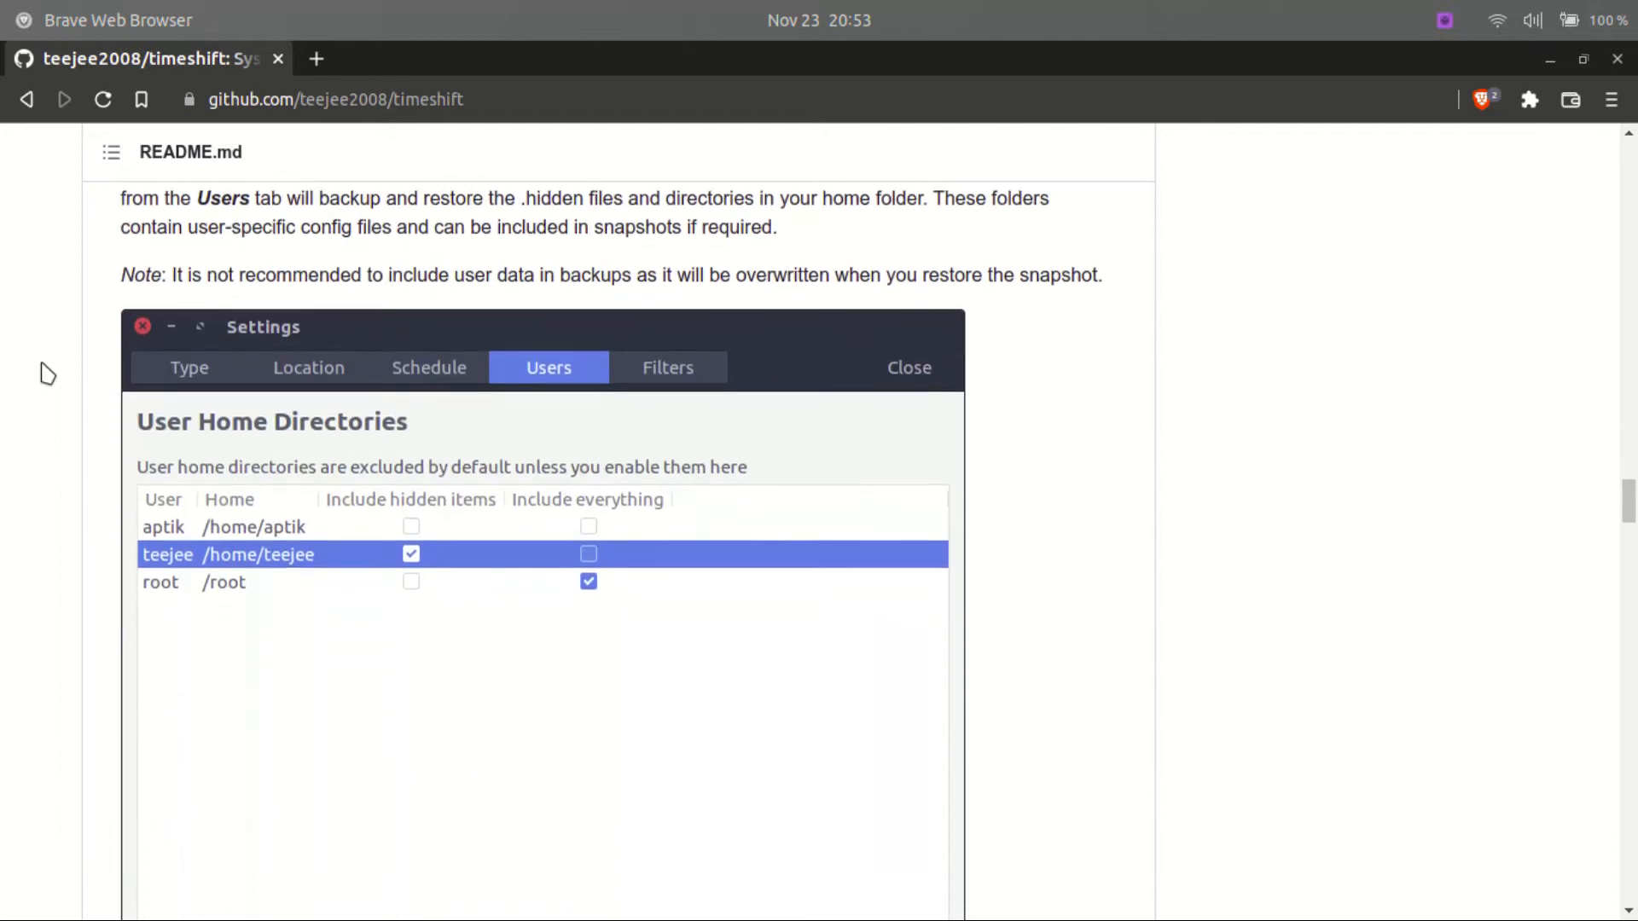
pyautogui.scroll(-14, 47, 374)
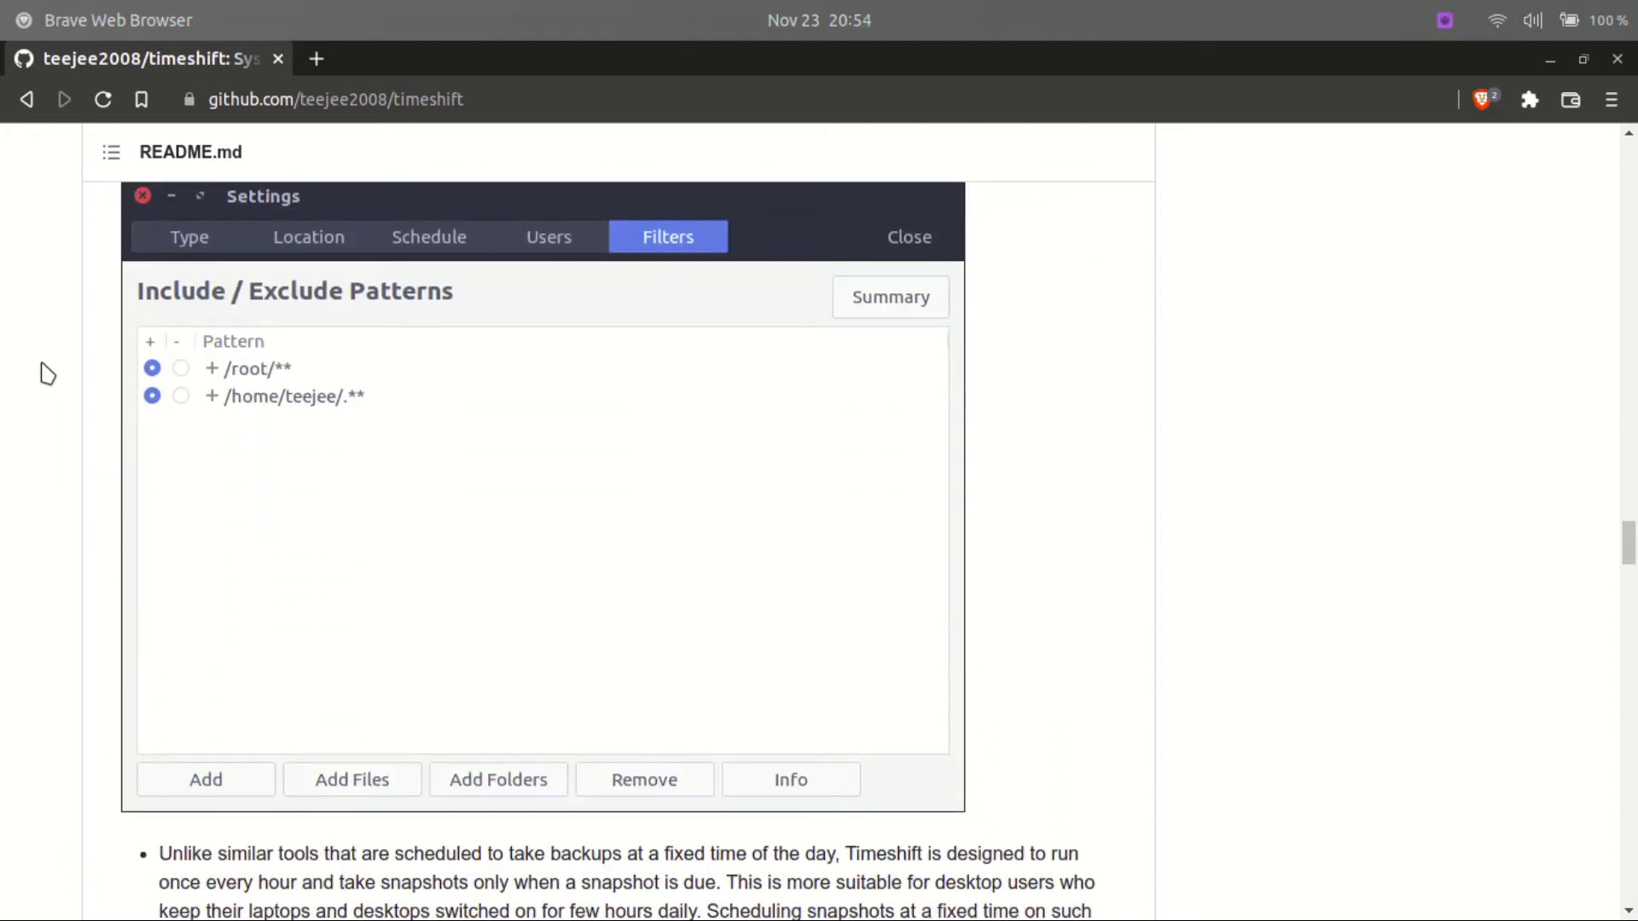
pyautogui.scroll(-9, 47, 374)
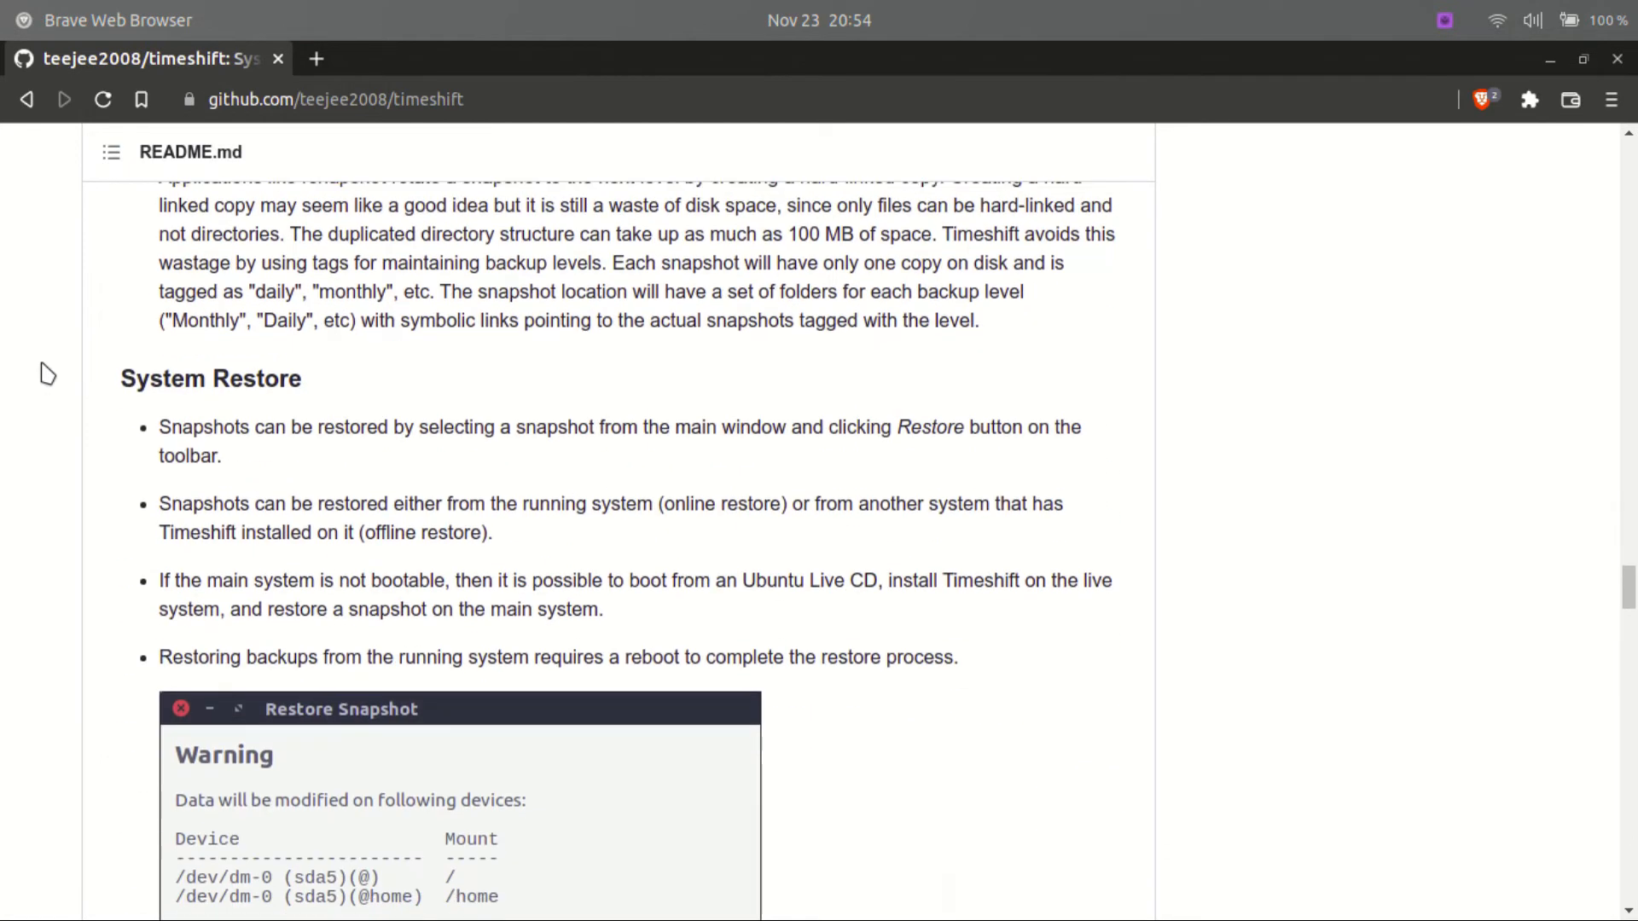
pyautogui.scroll(-15, 47, 373)
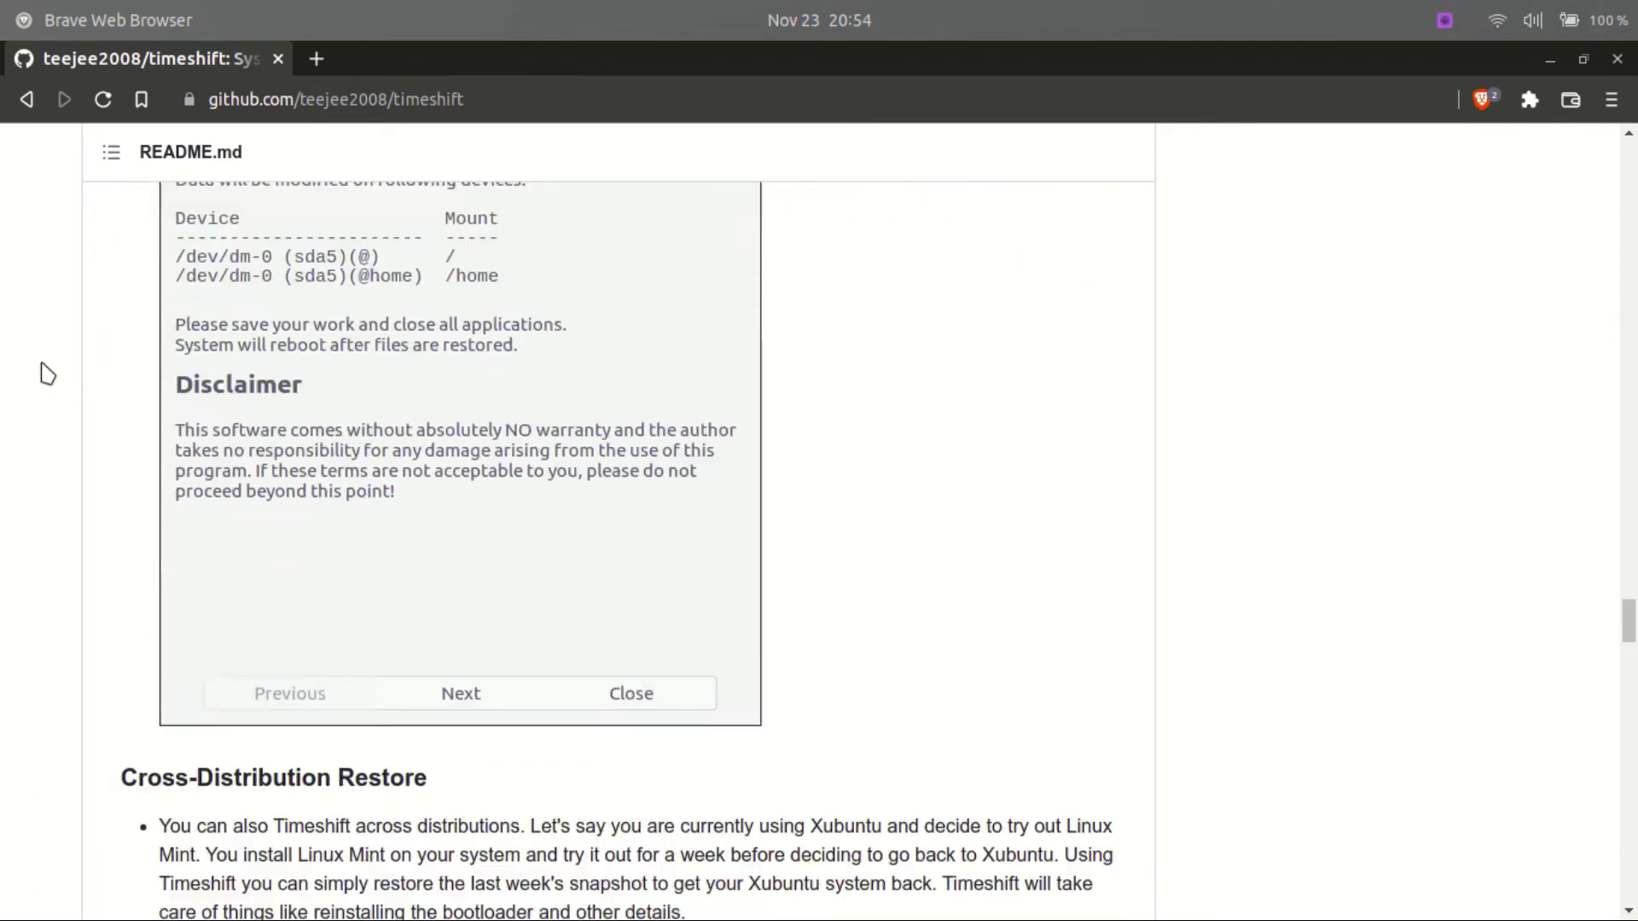
pyautogui.scroll(-6, 47, 374)
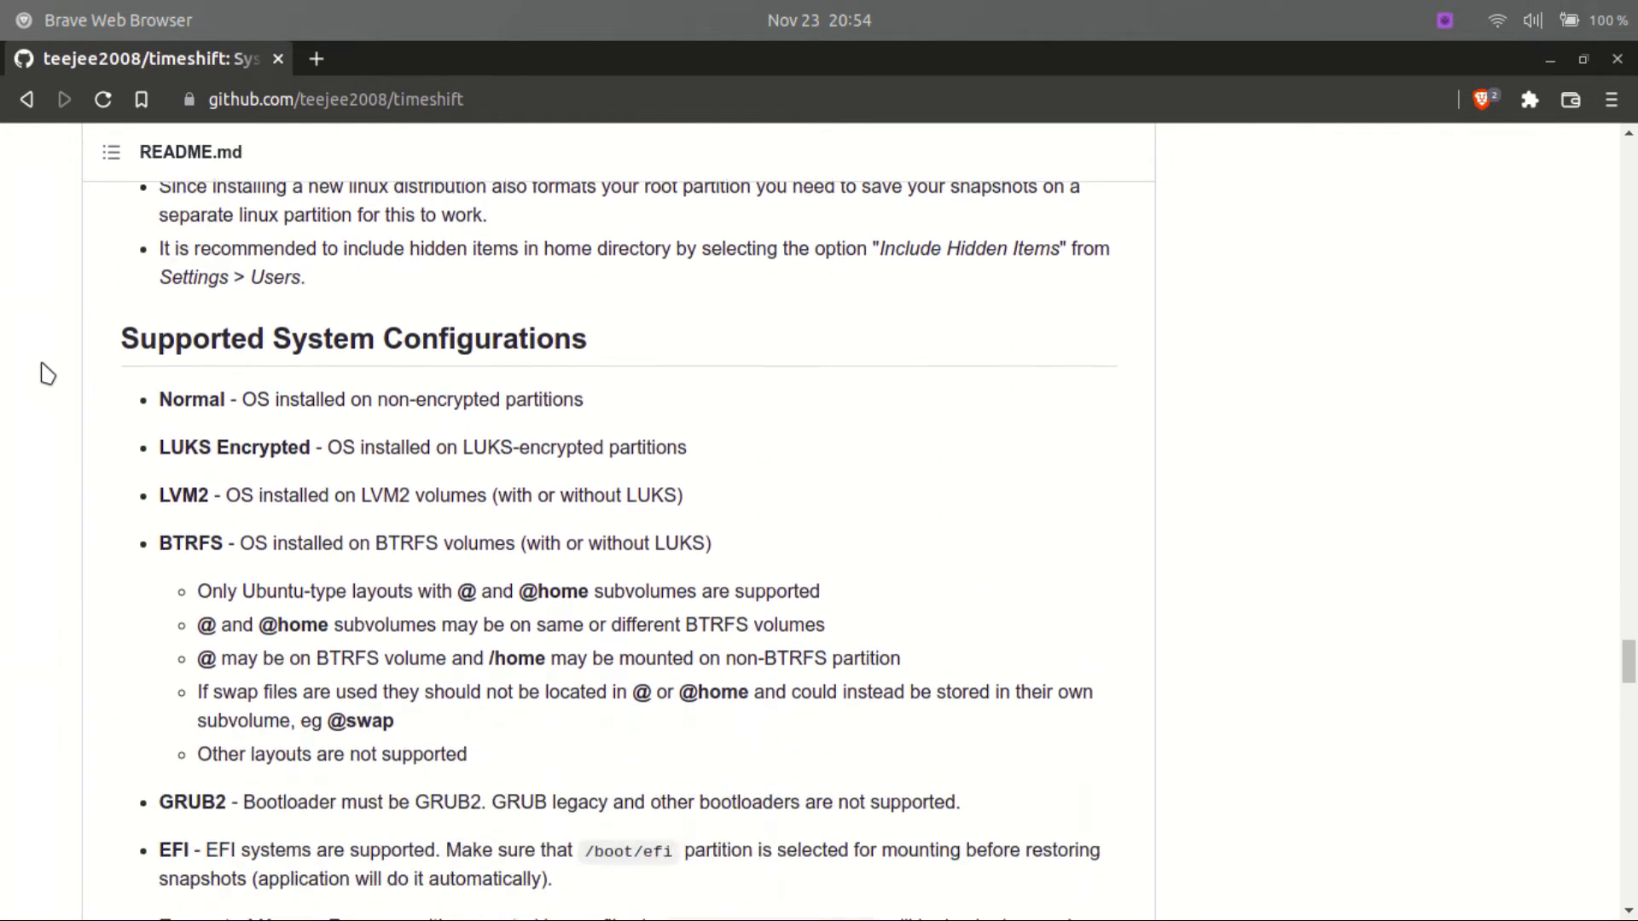
# Review the README's installation commands for Ubuntu-based distributions and Fedora, along with the uninstall section.
pyautogui.scroll(-18, 47, 373)
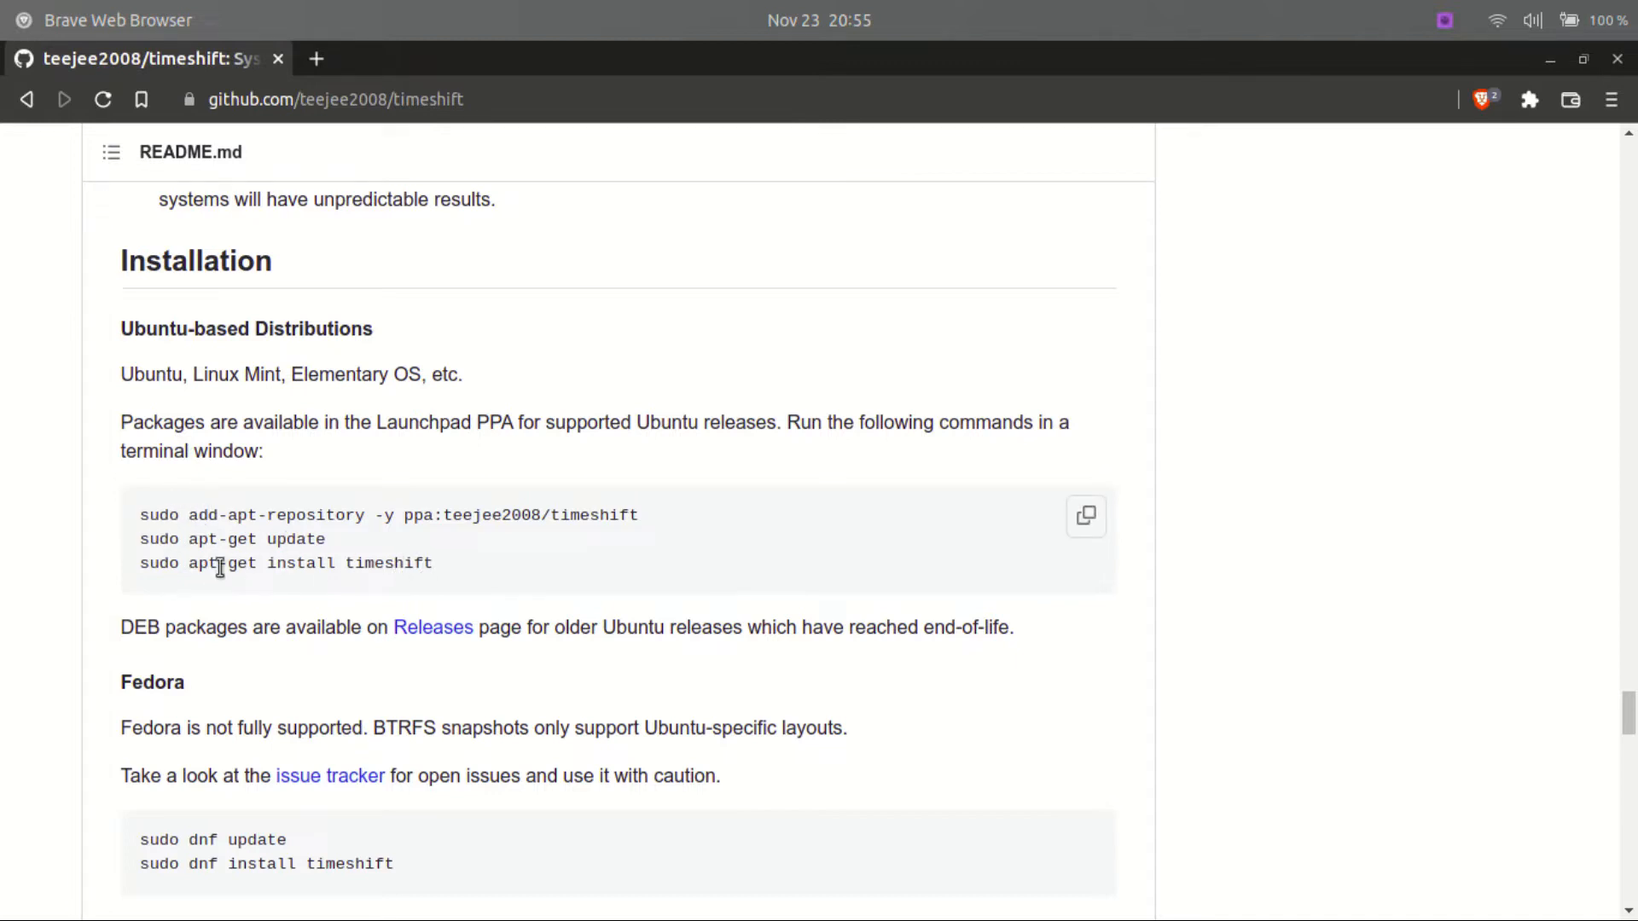
pyautogui.scroll(-5, 101, 557)
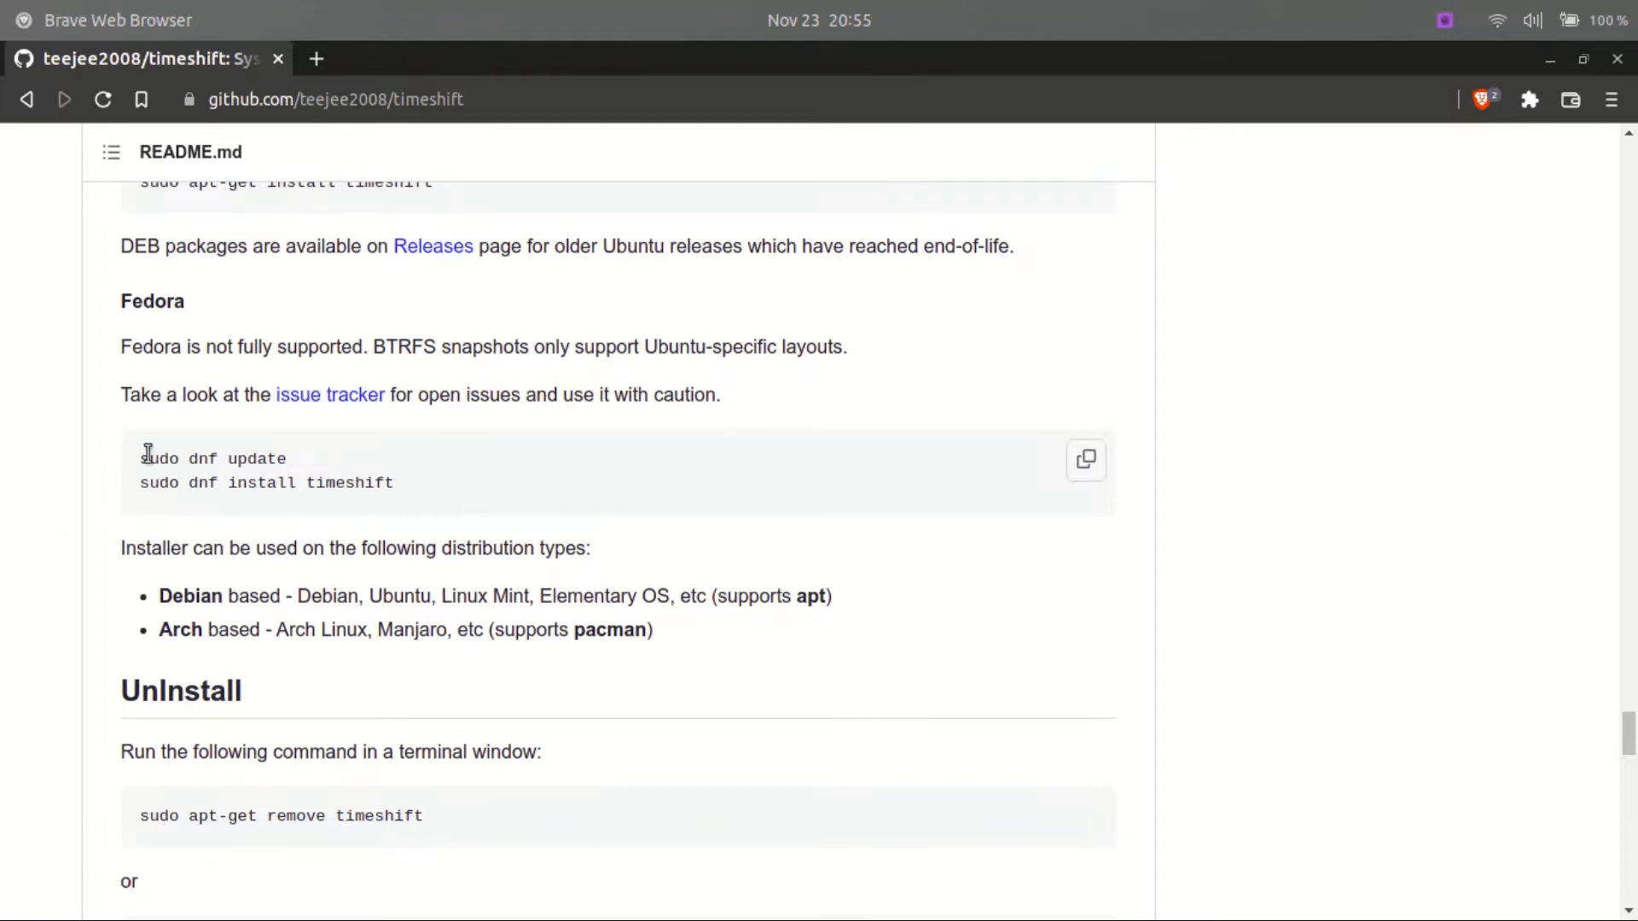
pyautogui.scroll(-3, 90, 442)
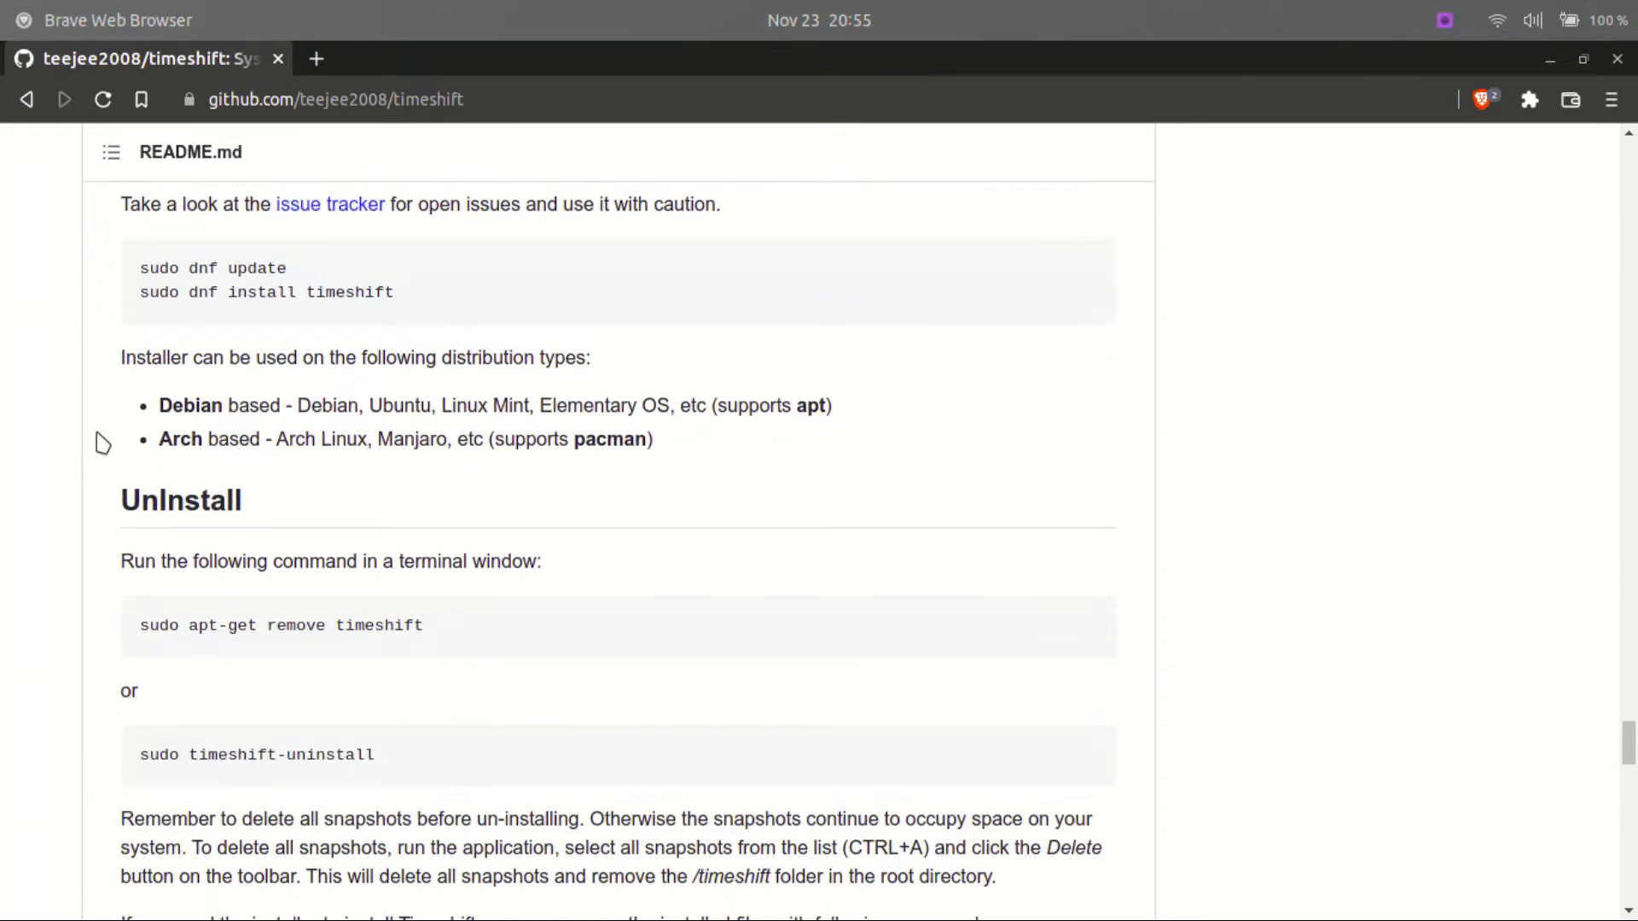
pyautogui.scroll(7, 103, 442)
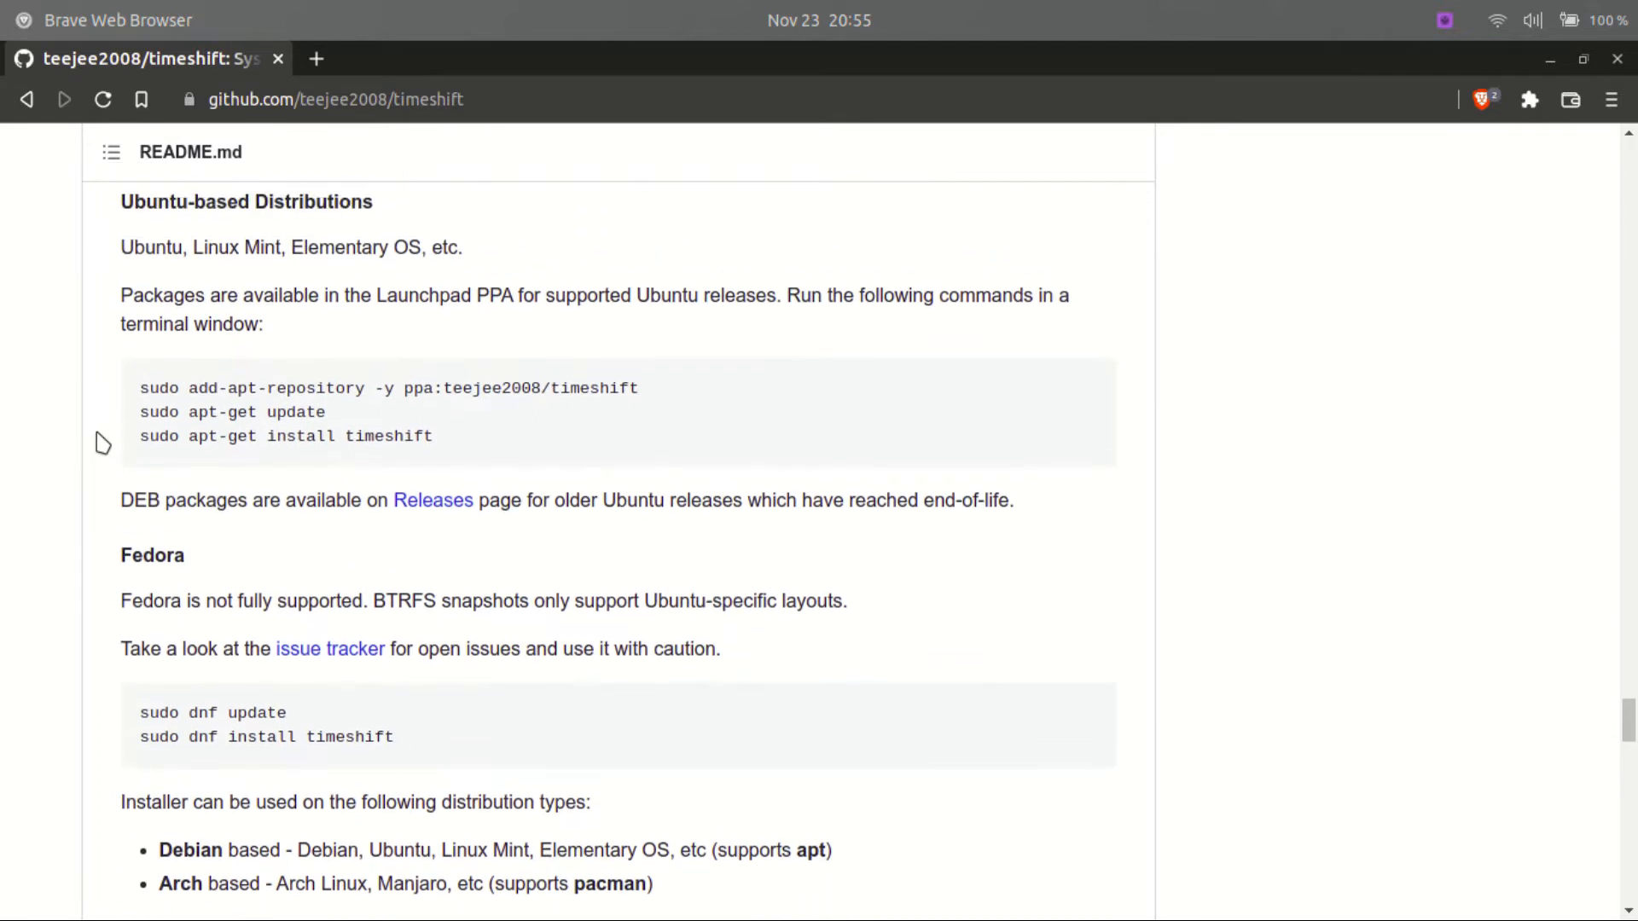
pyautogui.moveTo(345, 397)
# Minimize the browser, launch Timeshift through a search for "time", and authenticate with the administrator password.
pyautogui.click(1551, 59)
pyautogui.hotkey('ctrl', 'space')
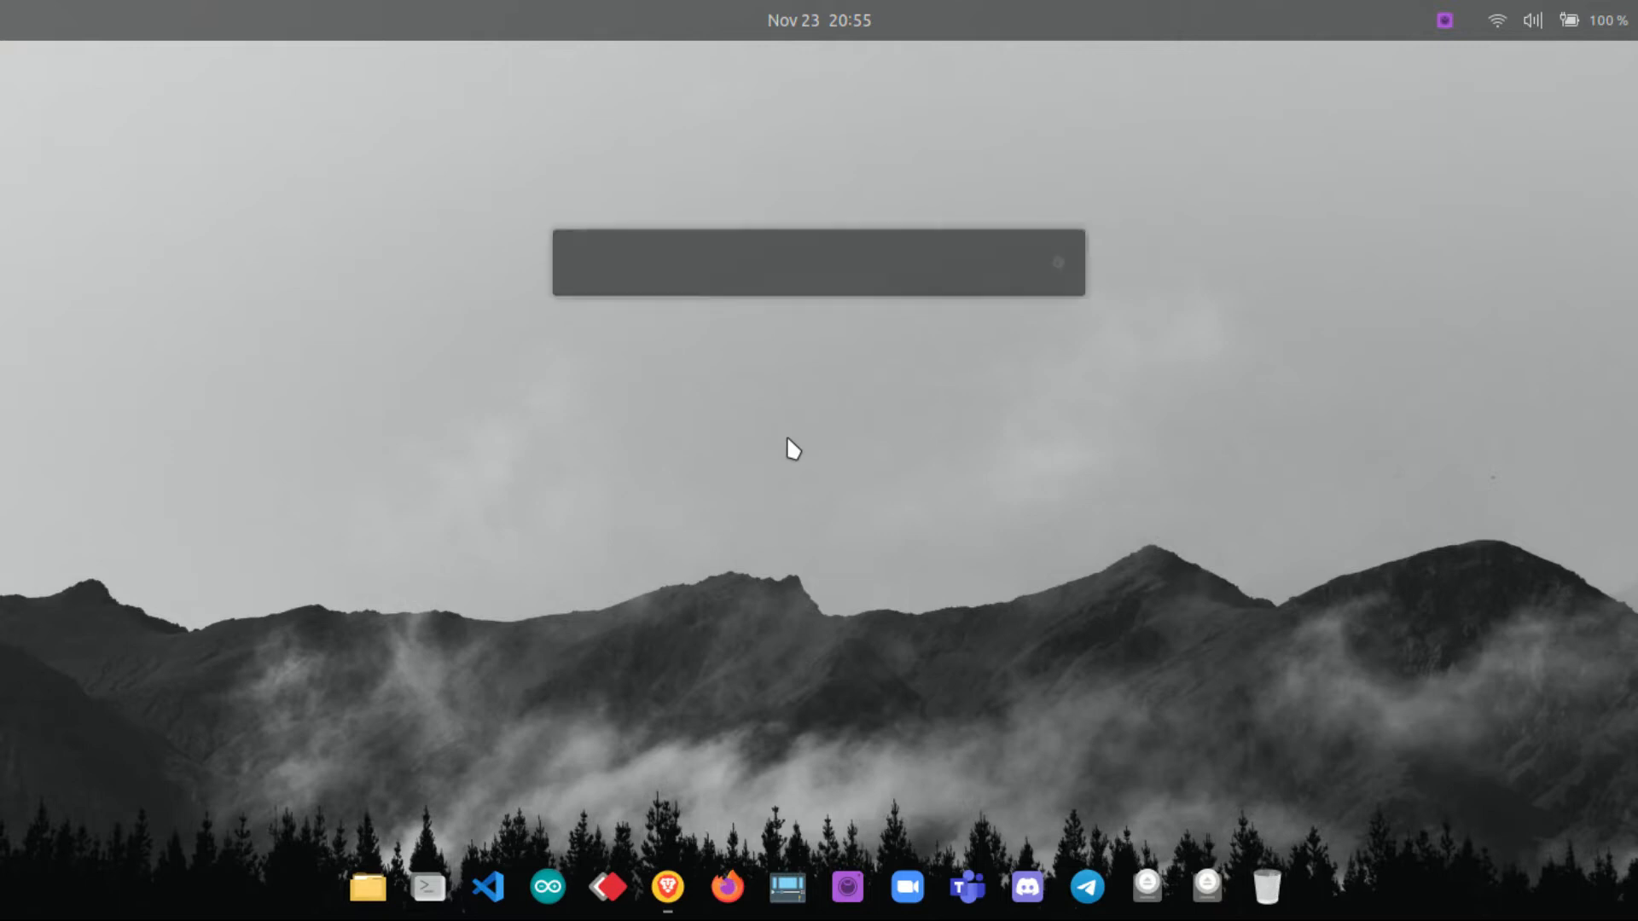
pyautogui.write('time')
pyautogui.press('Return')
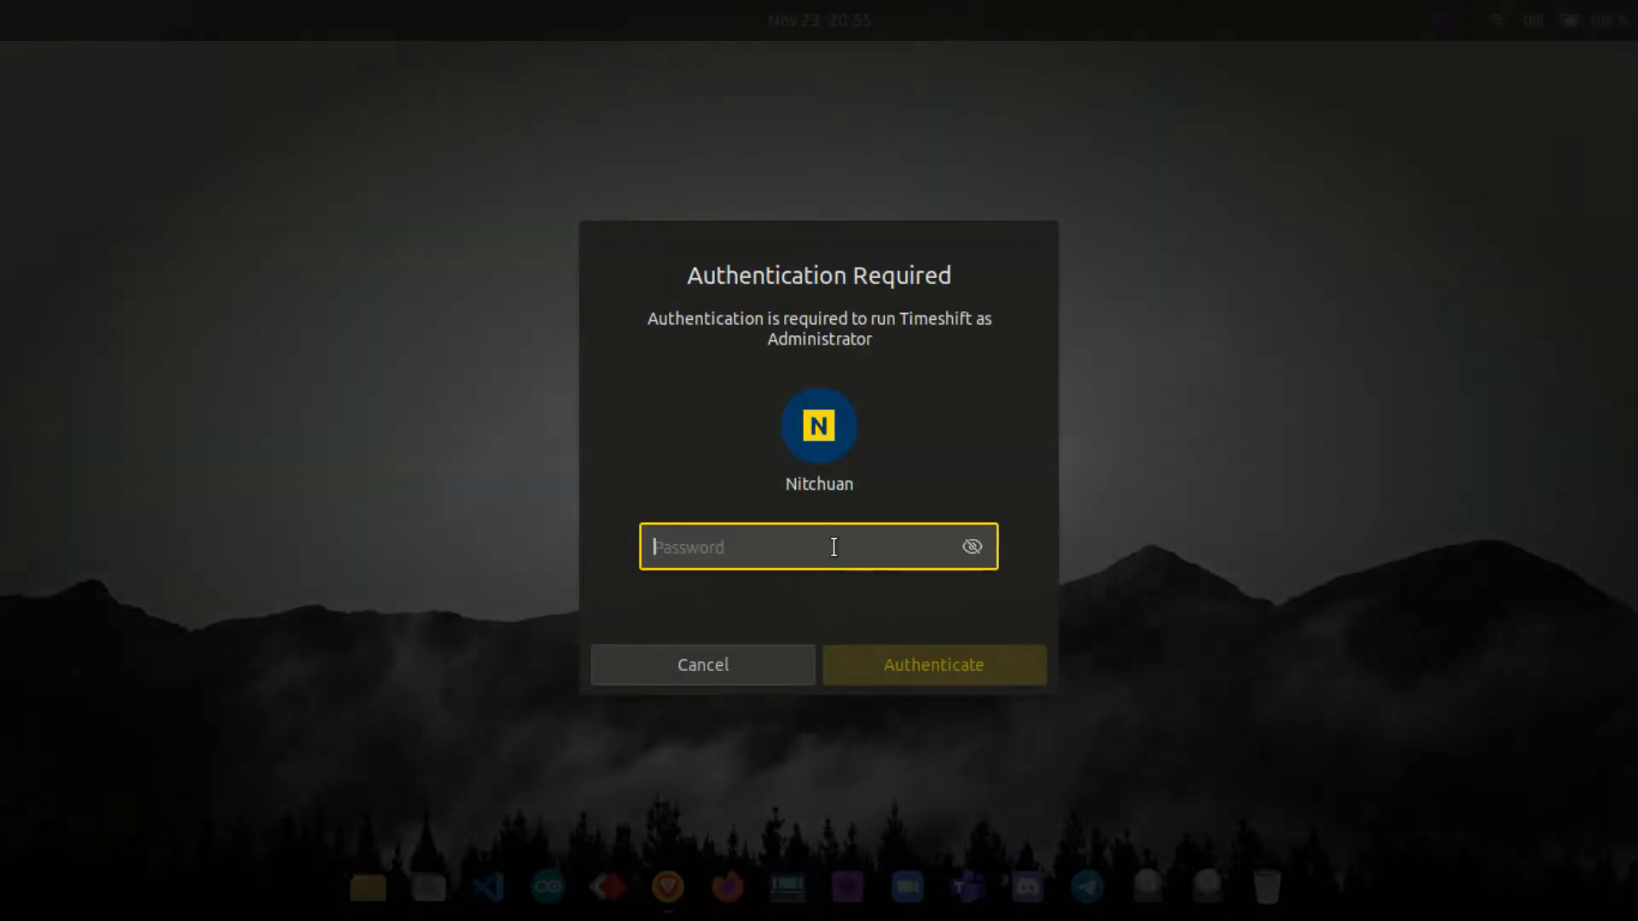
pyautogui.write('•••••••••••')
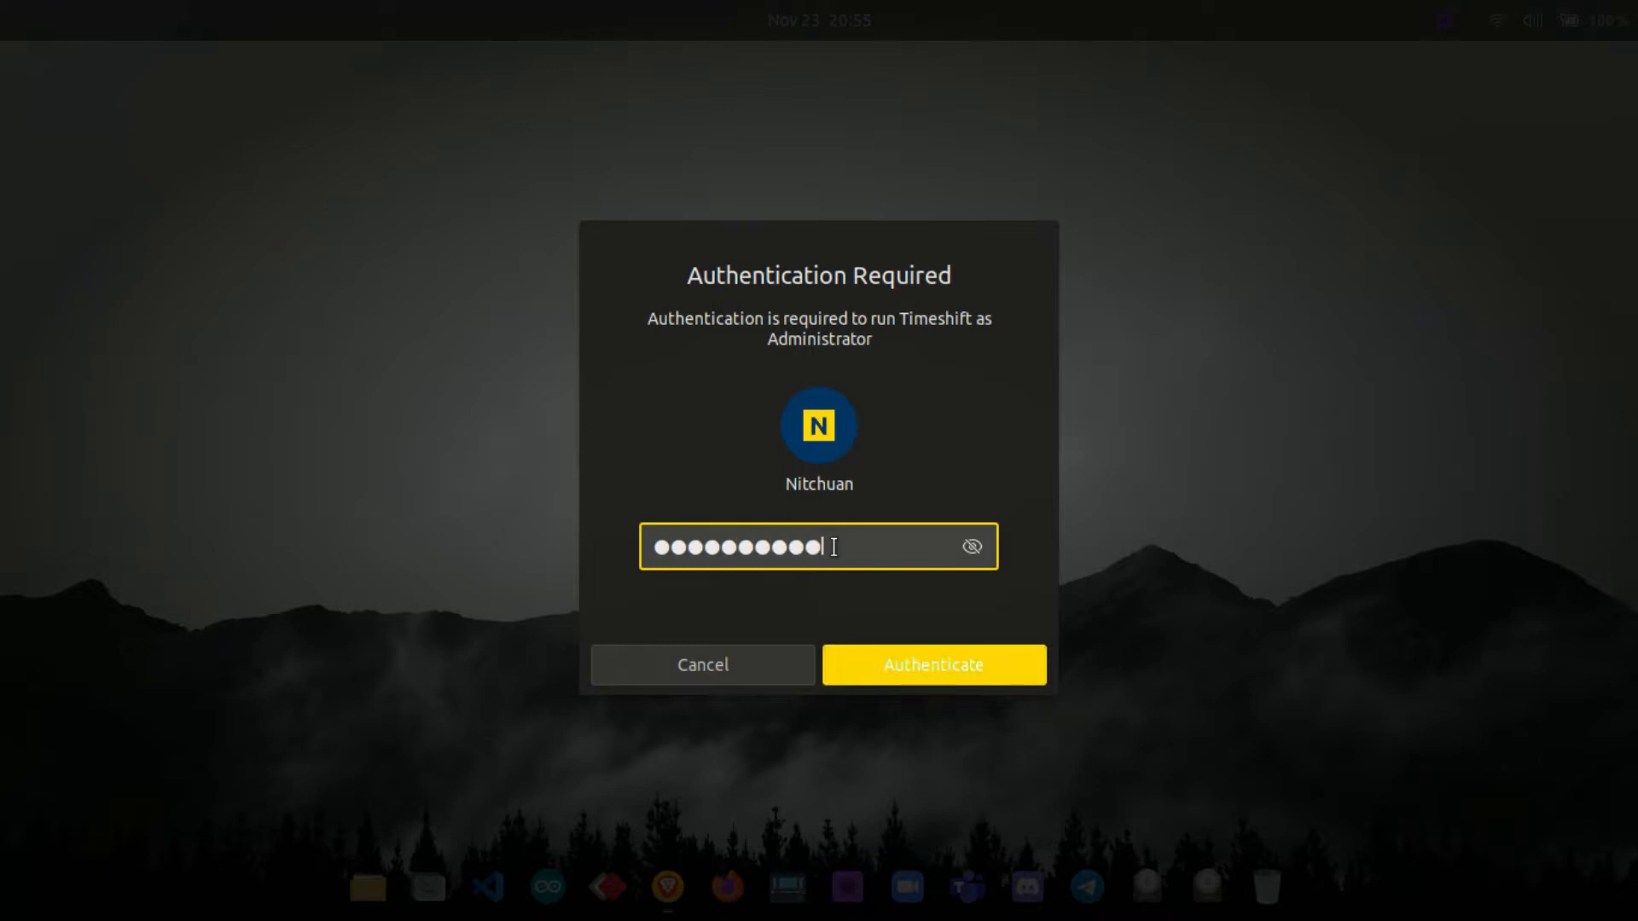
pyautogui.press('Return')
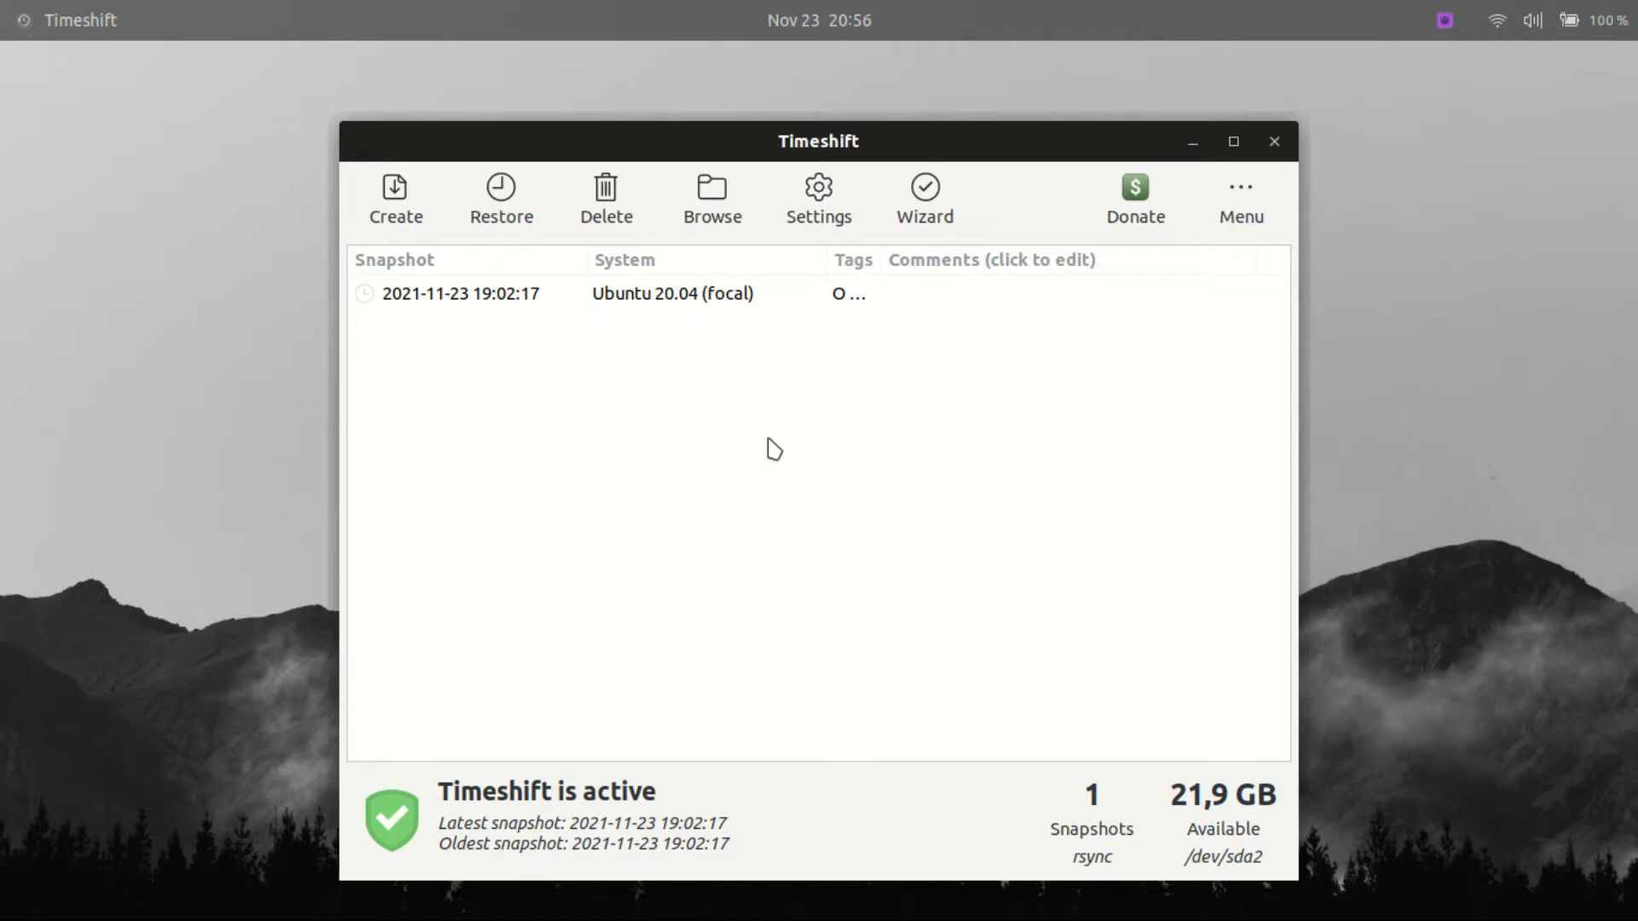
# Select the existing Ubuntu 20.04 snapshot, then open the Timeshift settings and move their window higher on the screen.
pyautogui.click(645, 309)
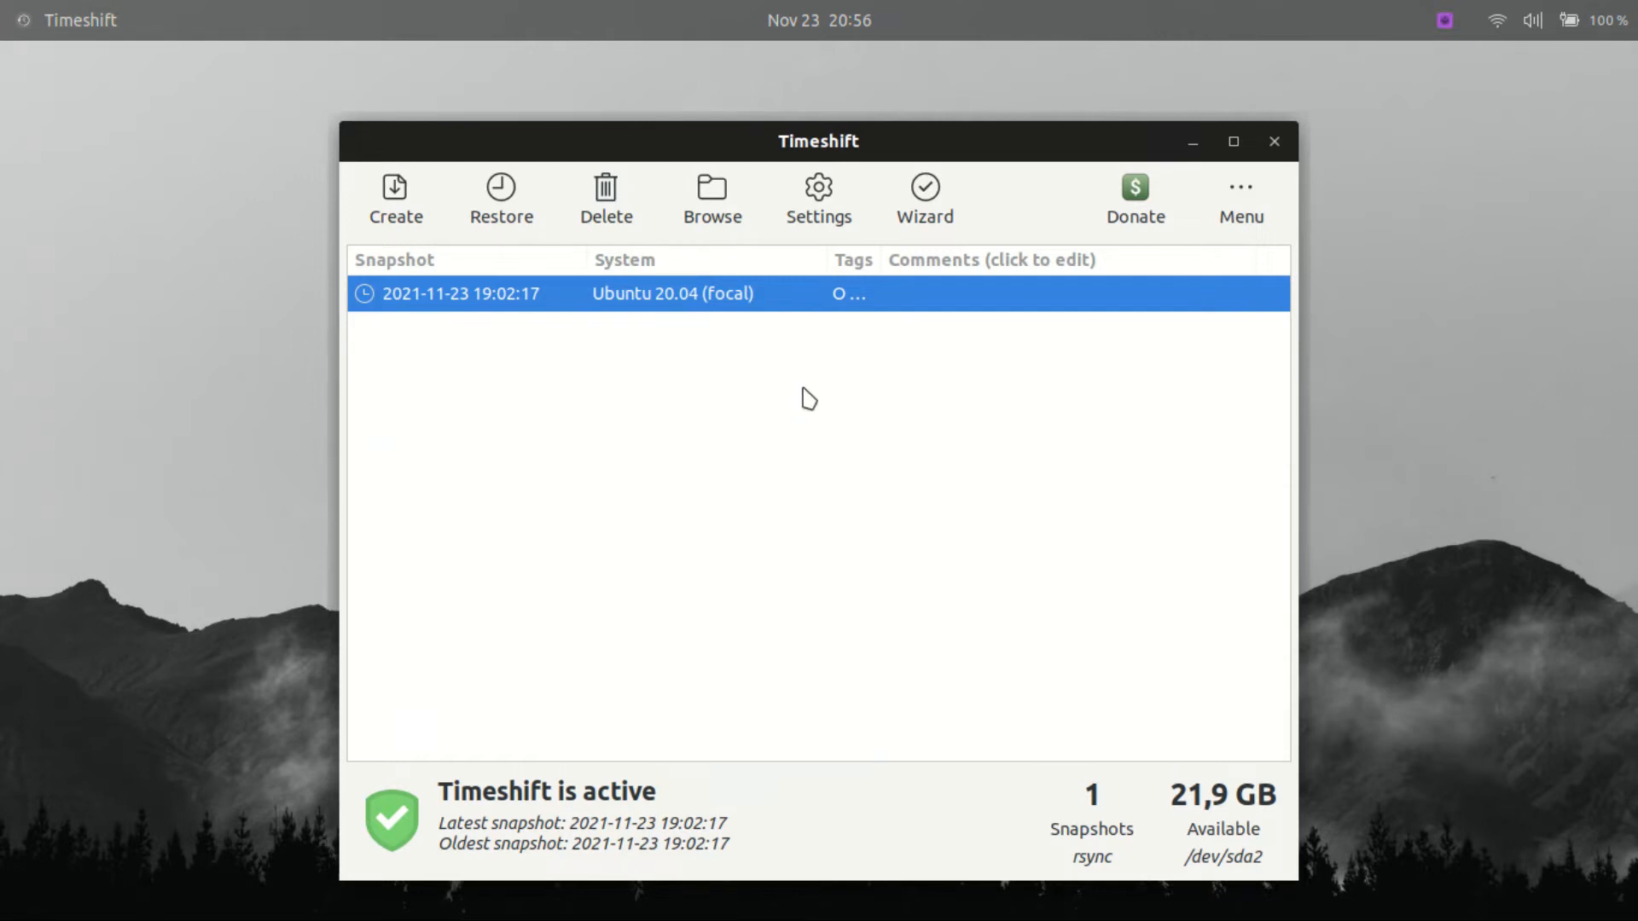
pyautogui.click(819, 201)
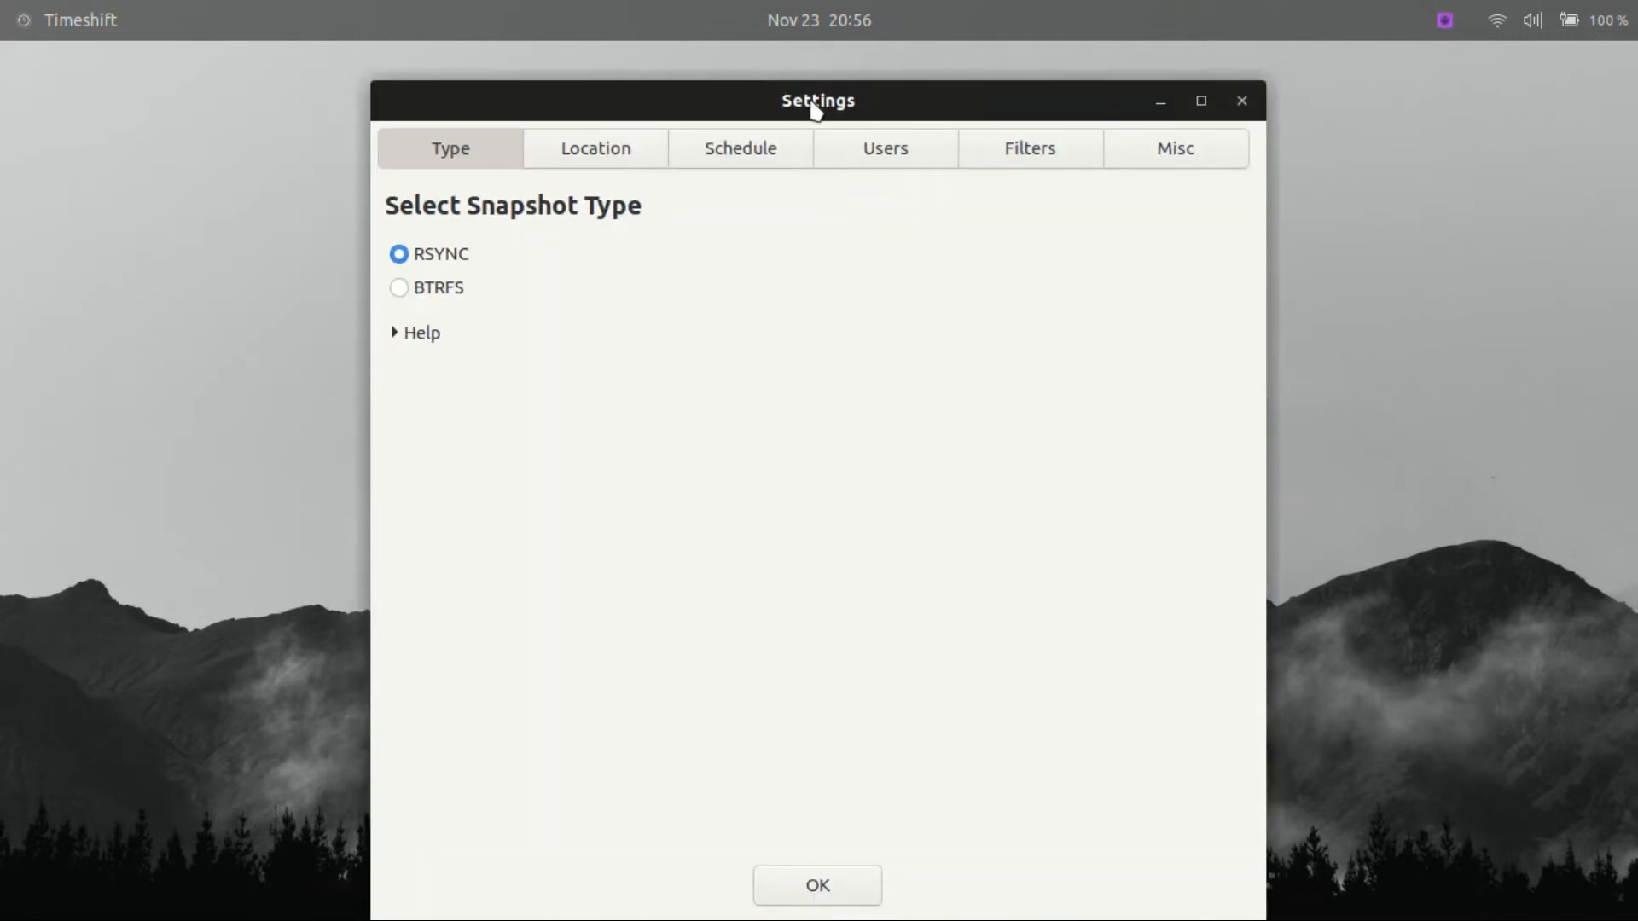
pyautogui.moveTo(811, 101); pyautogui.dragTo(809, 64)
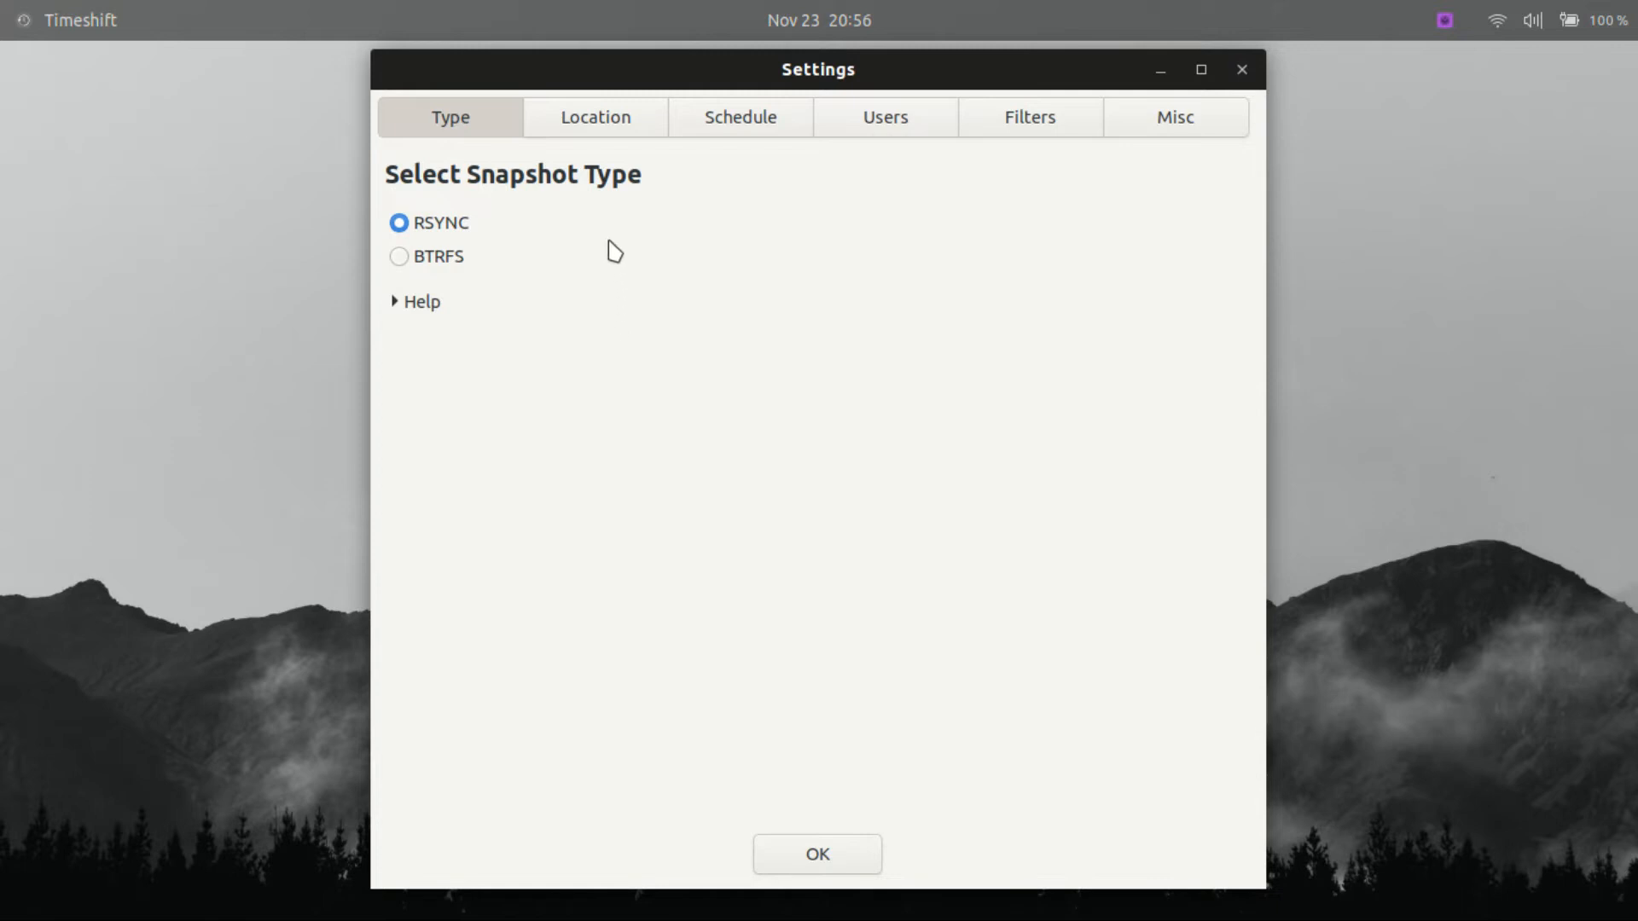
# Check the WDC_WDS120G2G0A-00JH30 and 22CS ST310003 disks as possible snapshot locations.
pyautogui.click(603, 130)
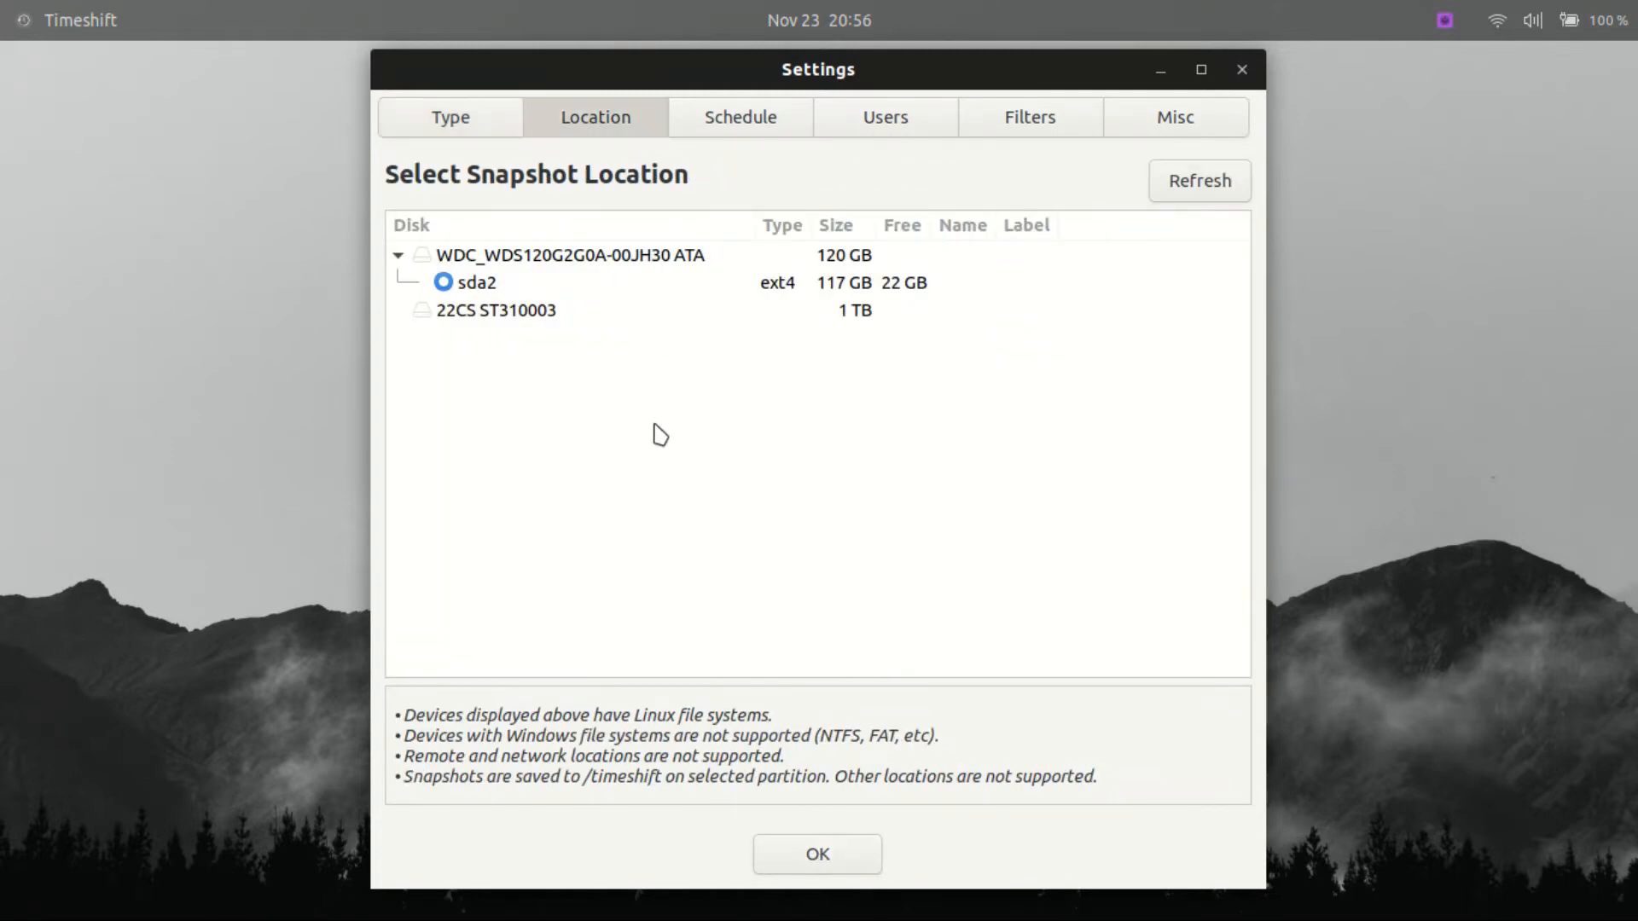
pyautogui.click(453, 314)
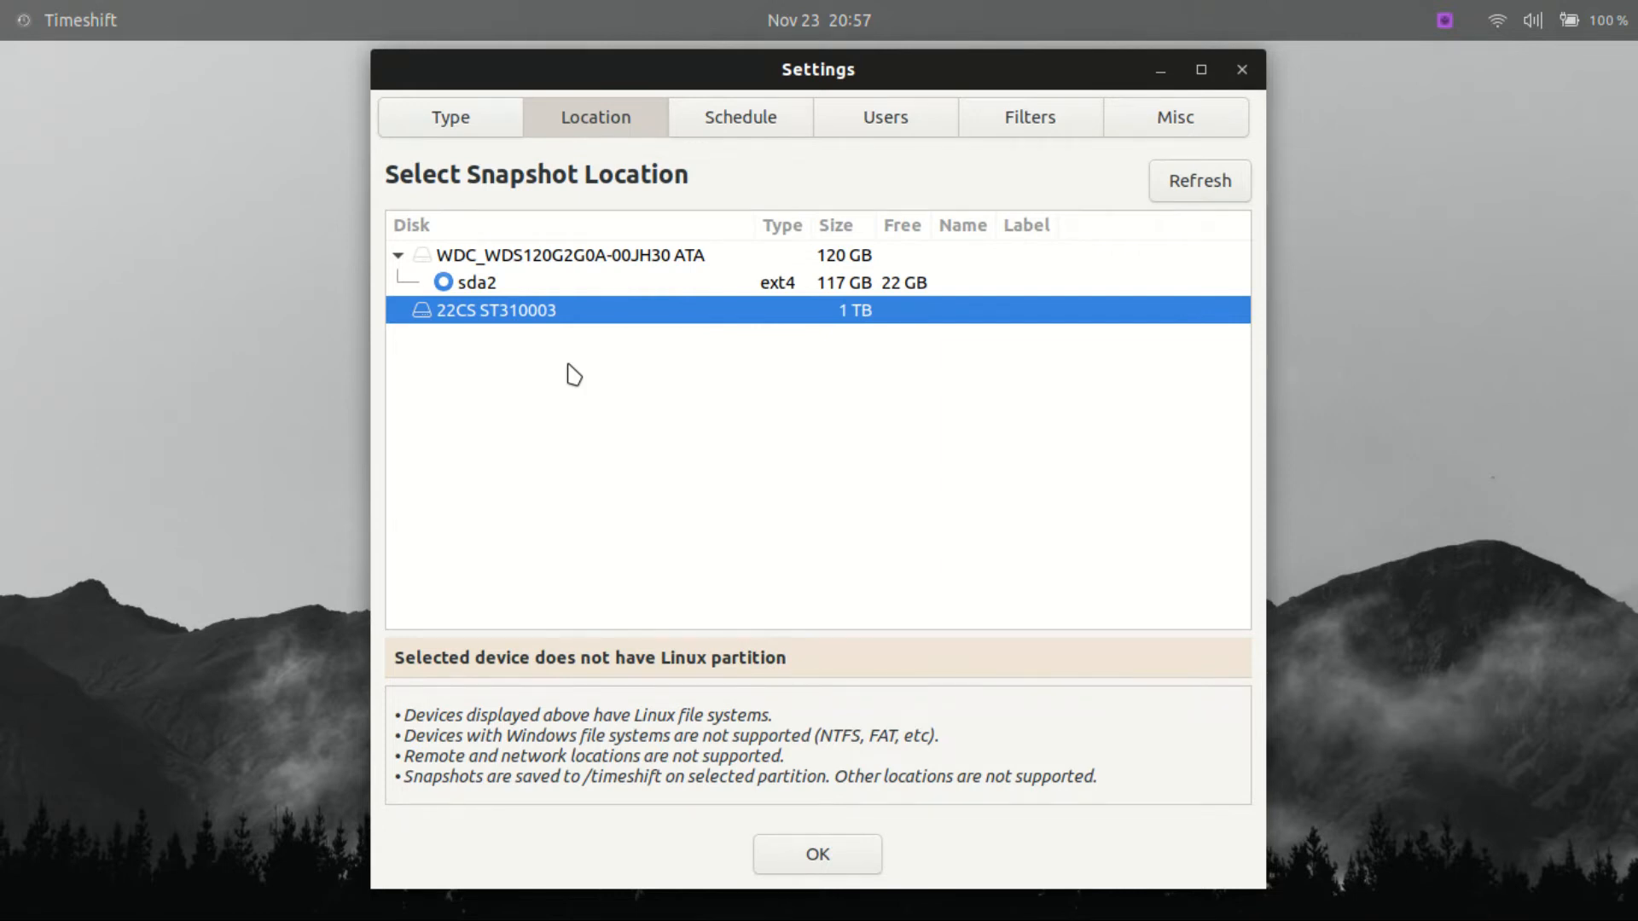
pyautogui.click(580, 257)
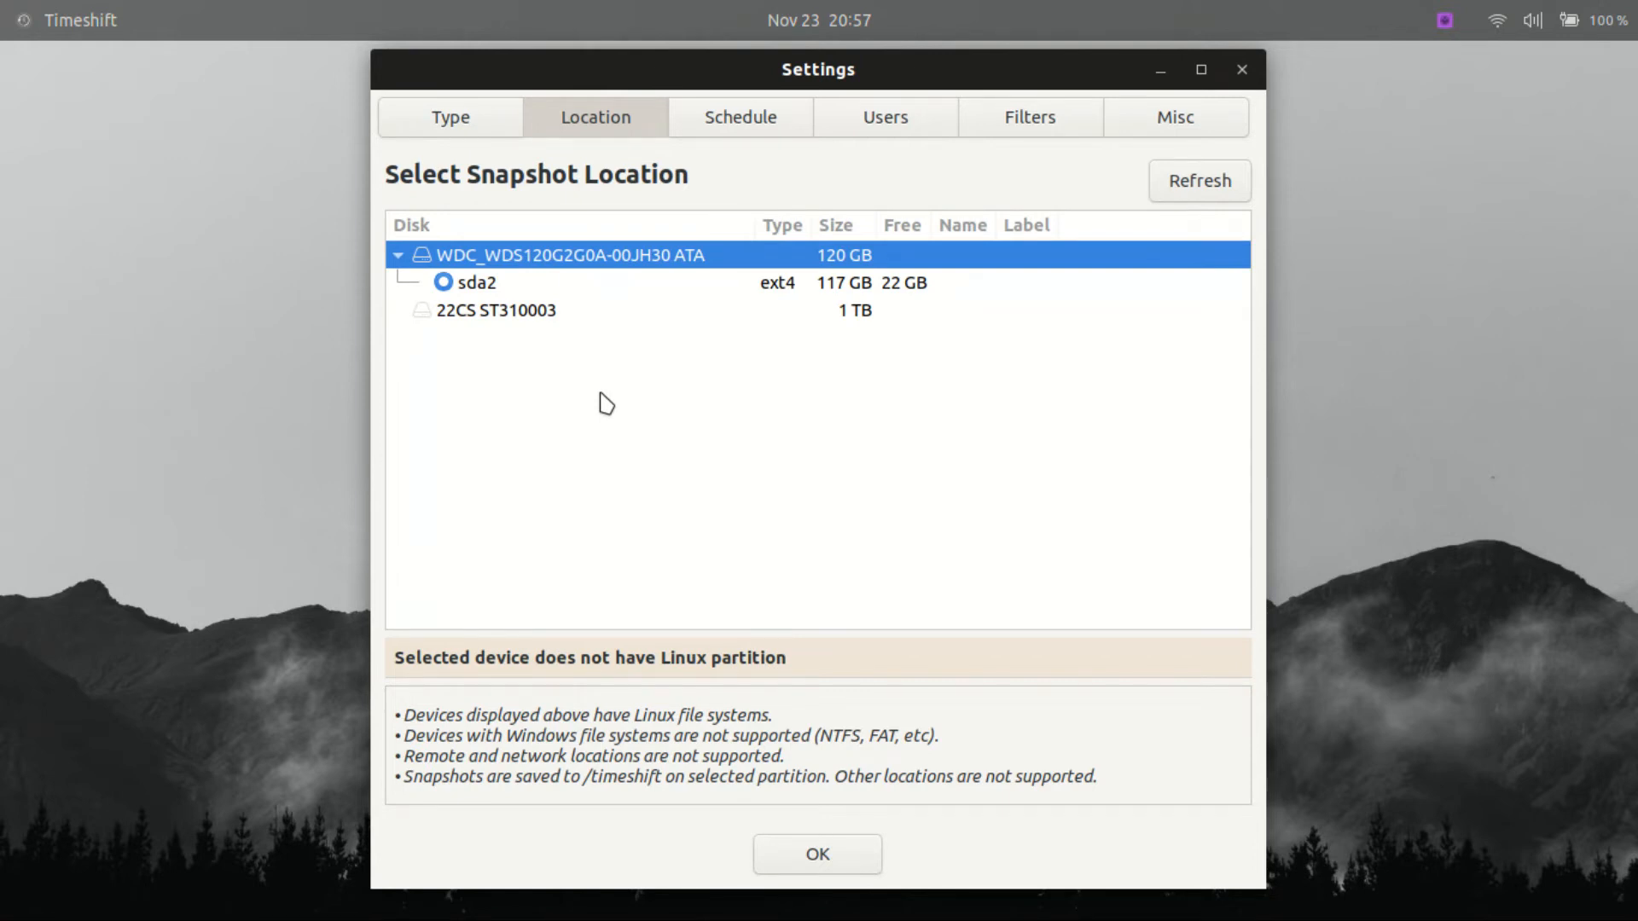
pyautogui.click(553, 312)
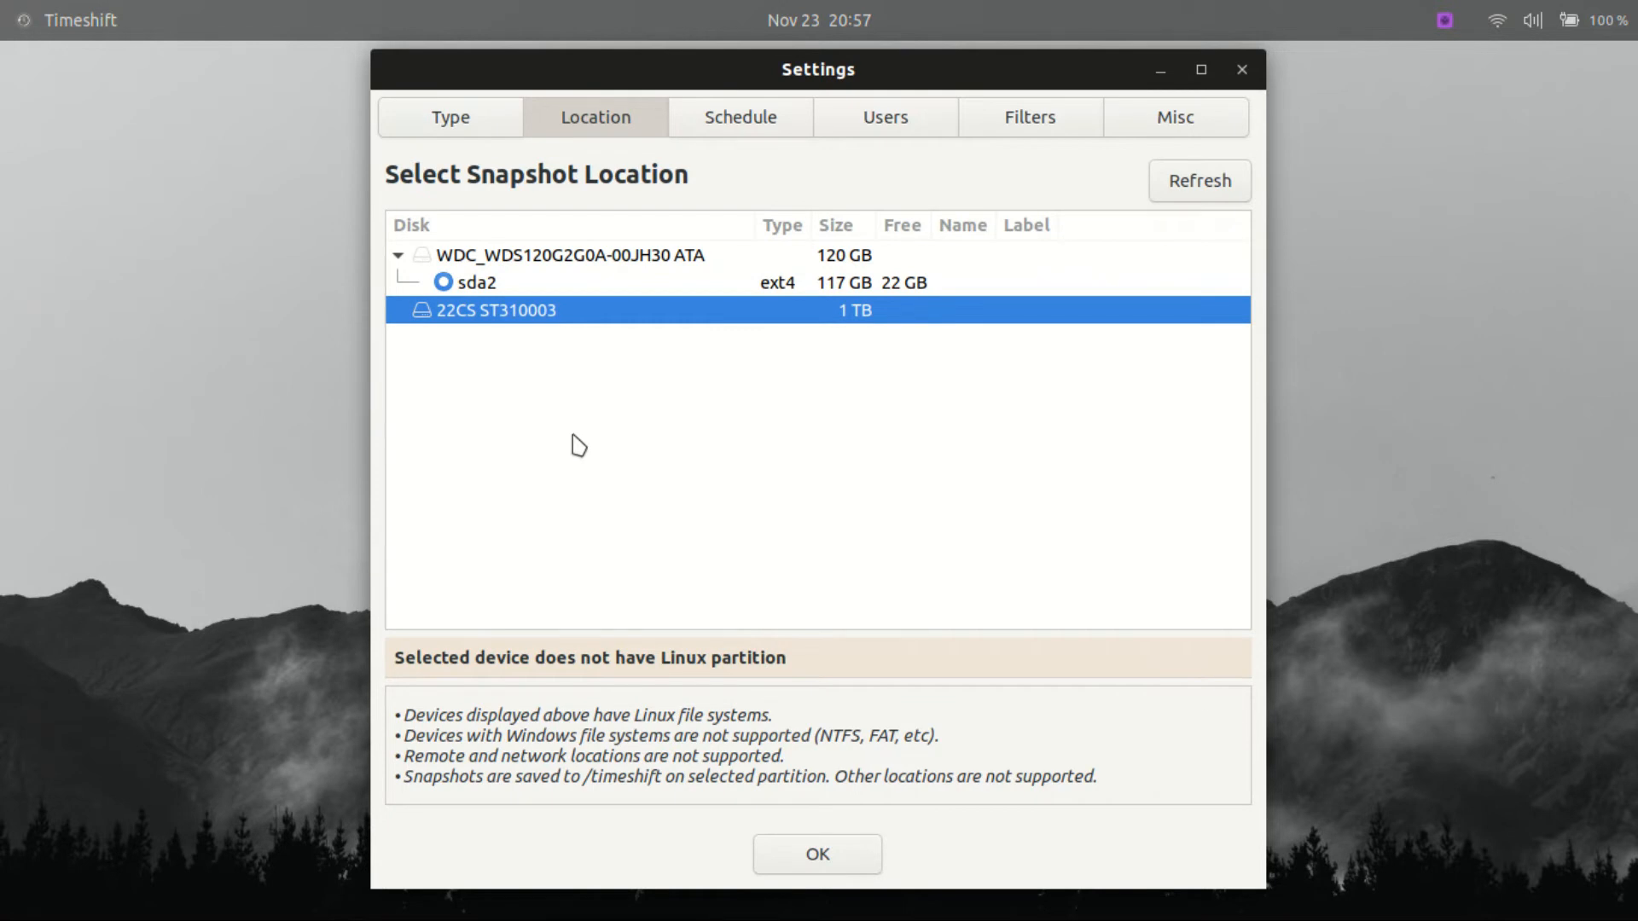
# Disable the monthly, weekly and daily levels in the snapshot schedule.
pyautogui.click(714, 129)
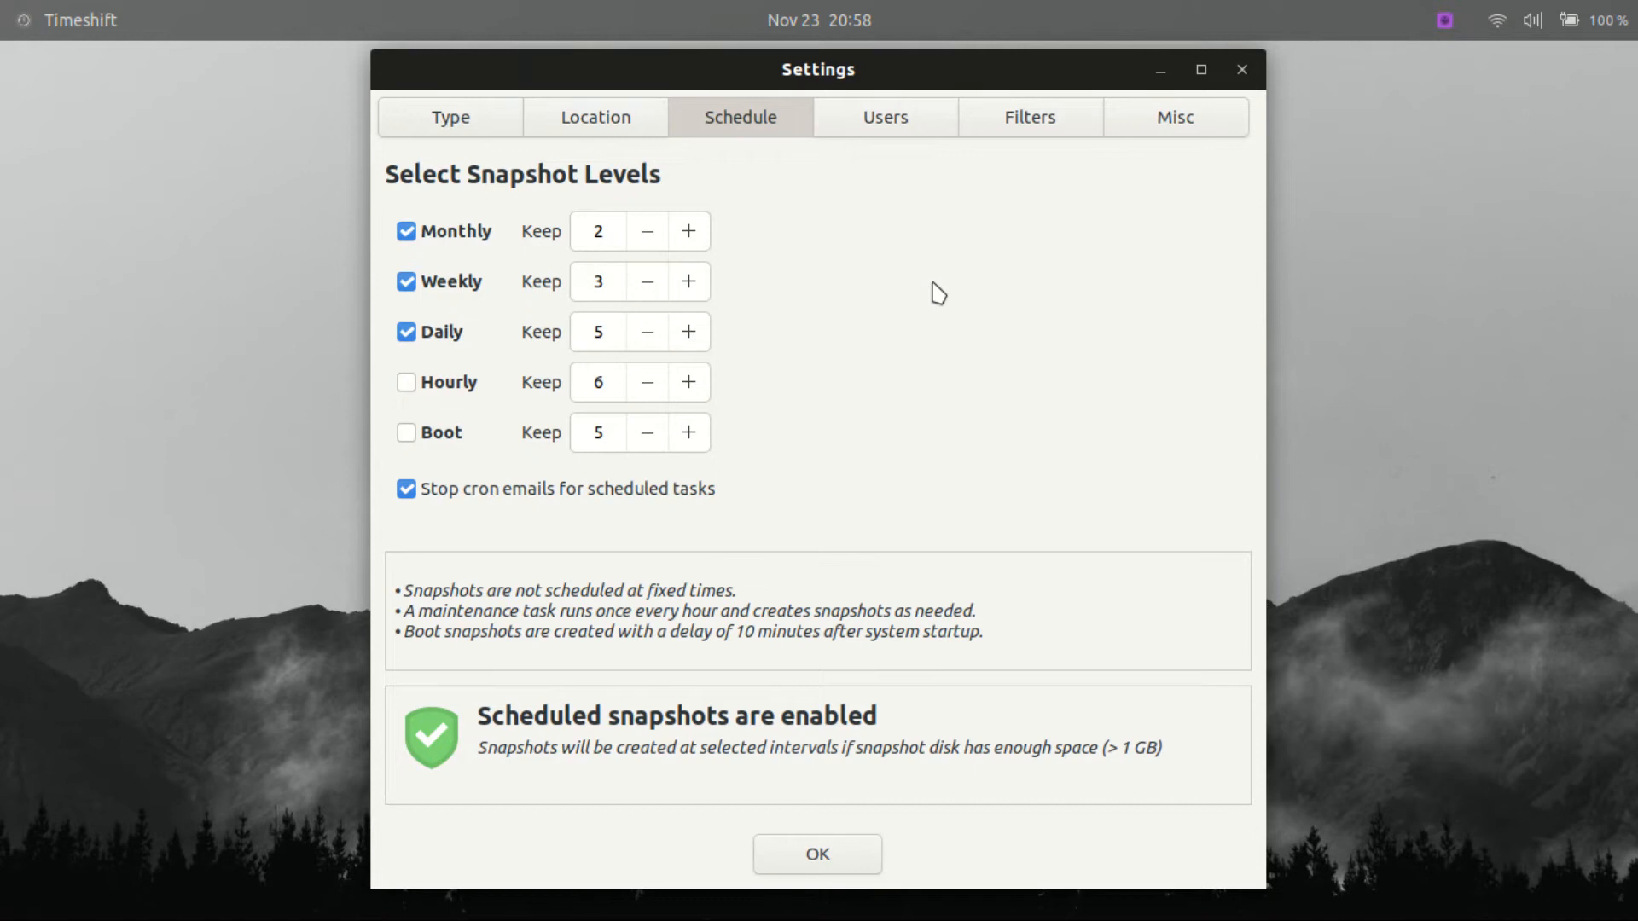
pyautogui.click(407, 239)
pyautogui.click(410, 288)
pyautogui.click(410, 334)
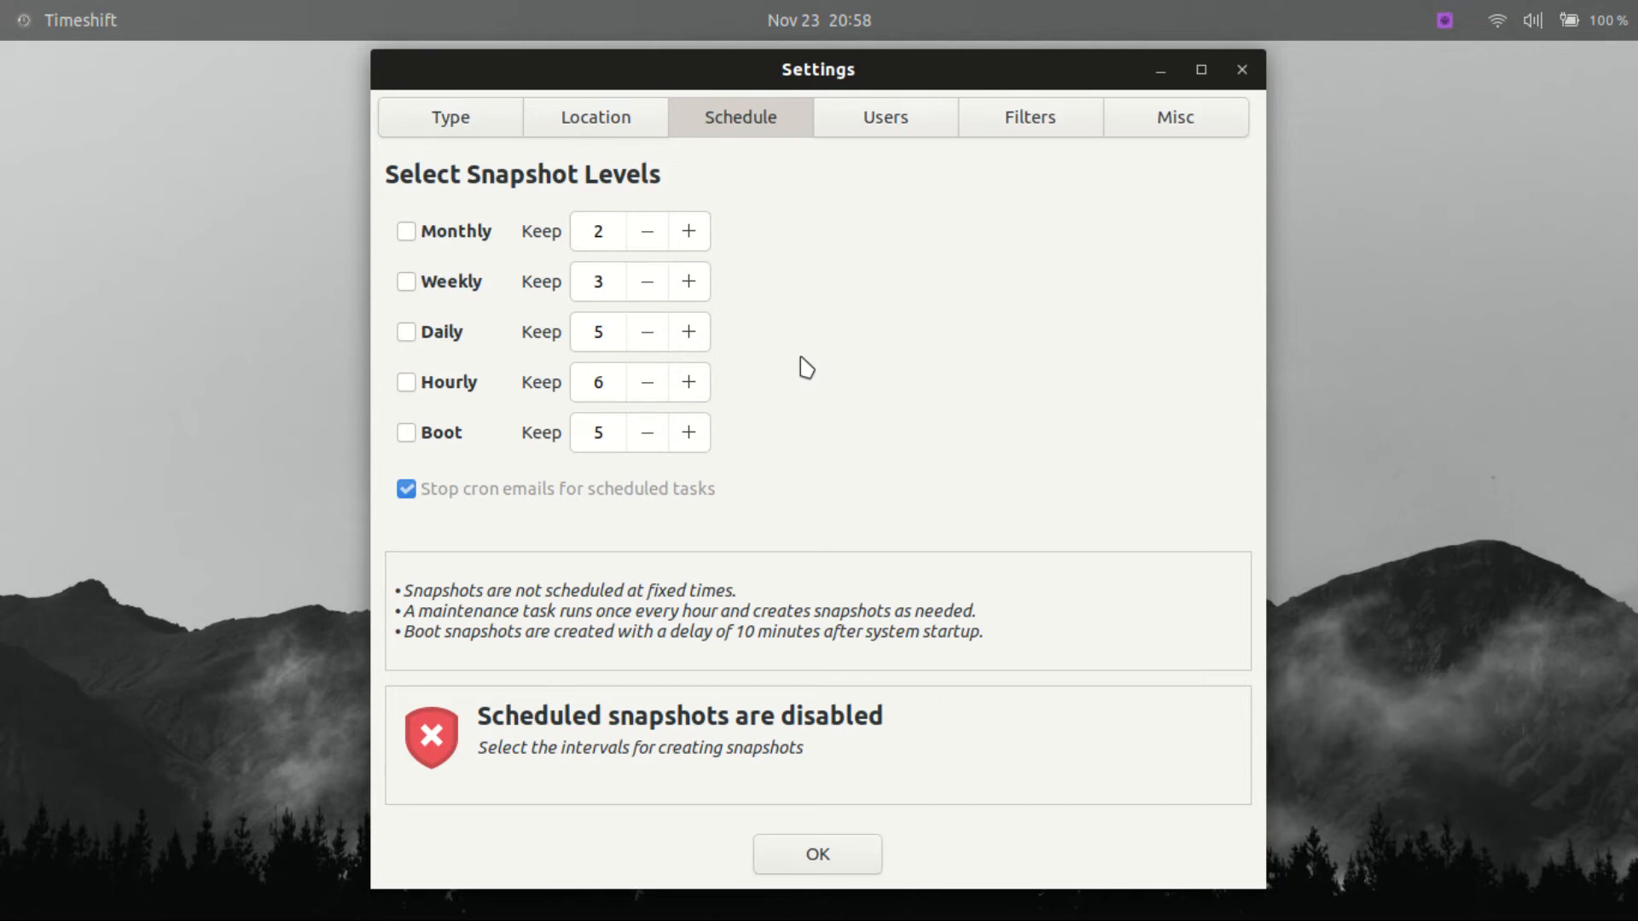
# Look over the user home directory, filter and date format settings, ending on the include/exclude patterns.
pyautogui.click(896, 140)
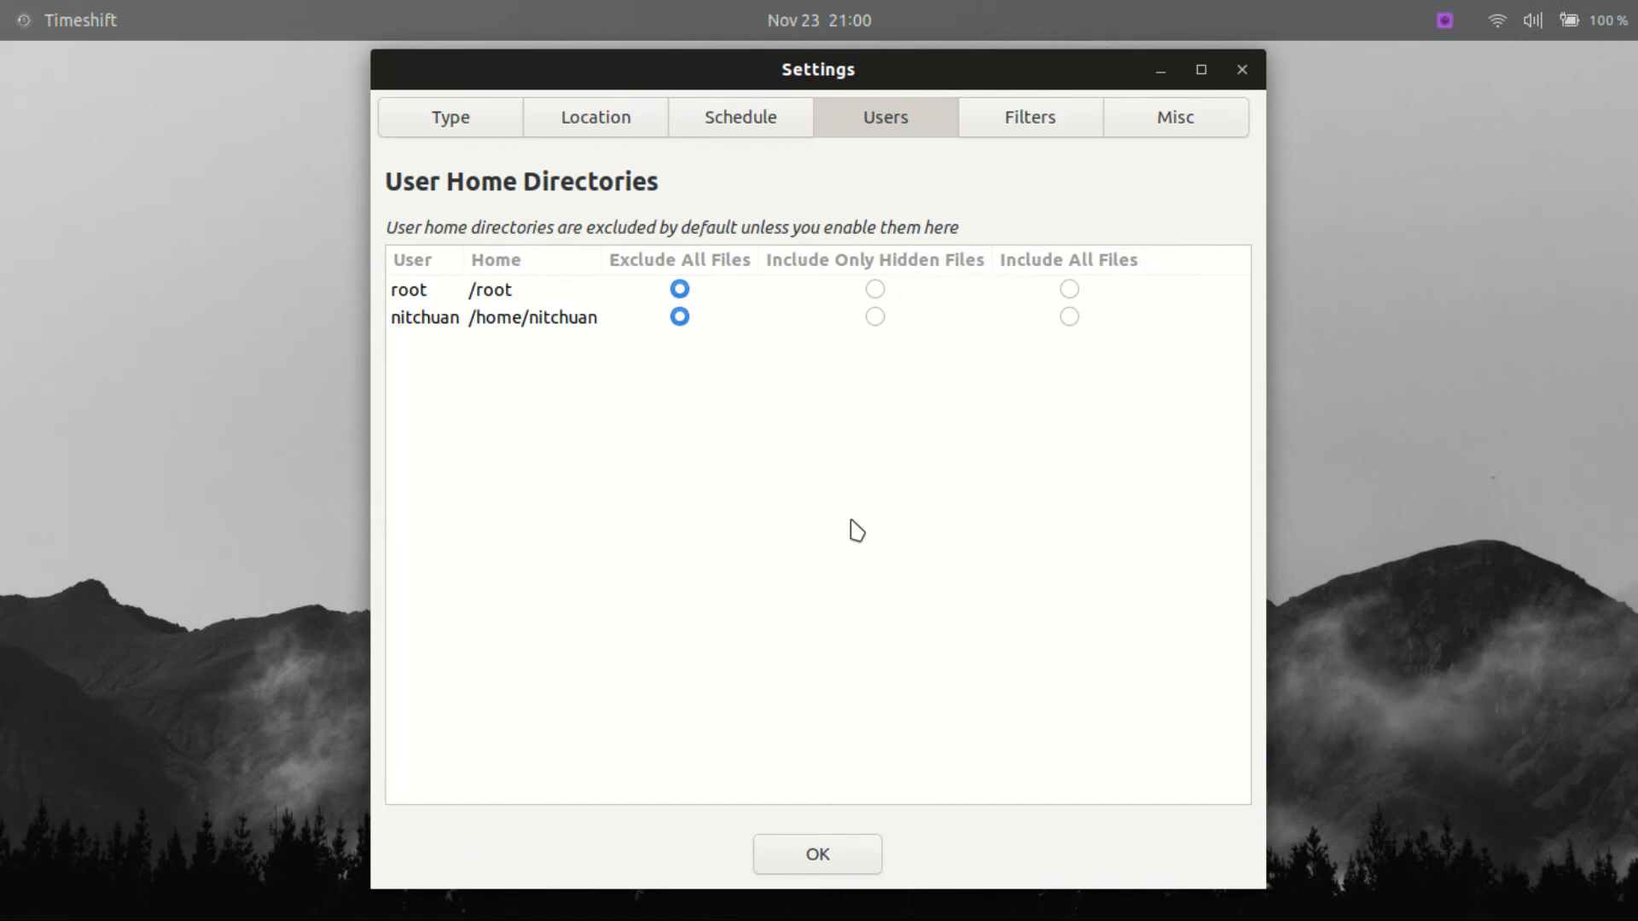
pyautogui.click(1033, 128)
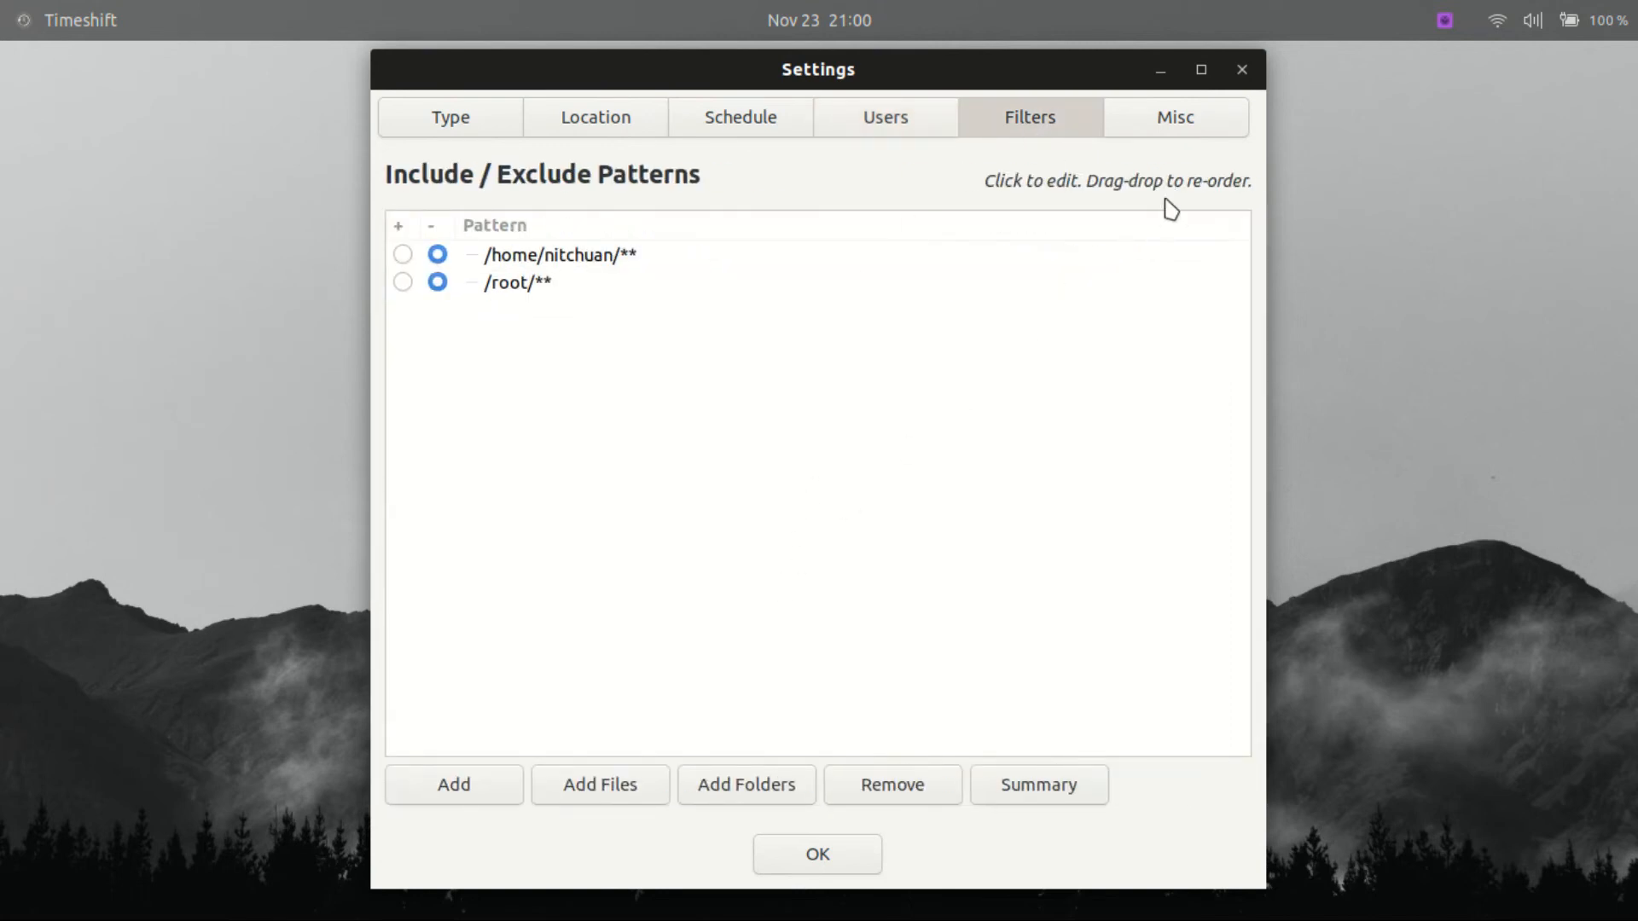
pyautogui.click(1186, 130)
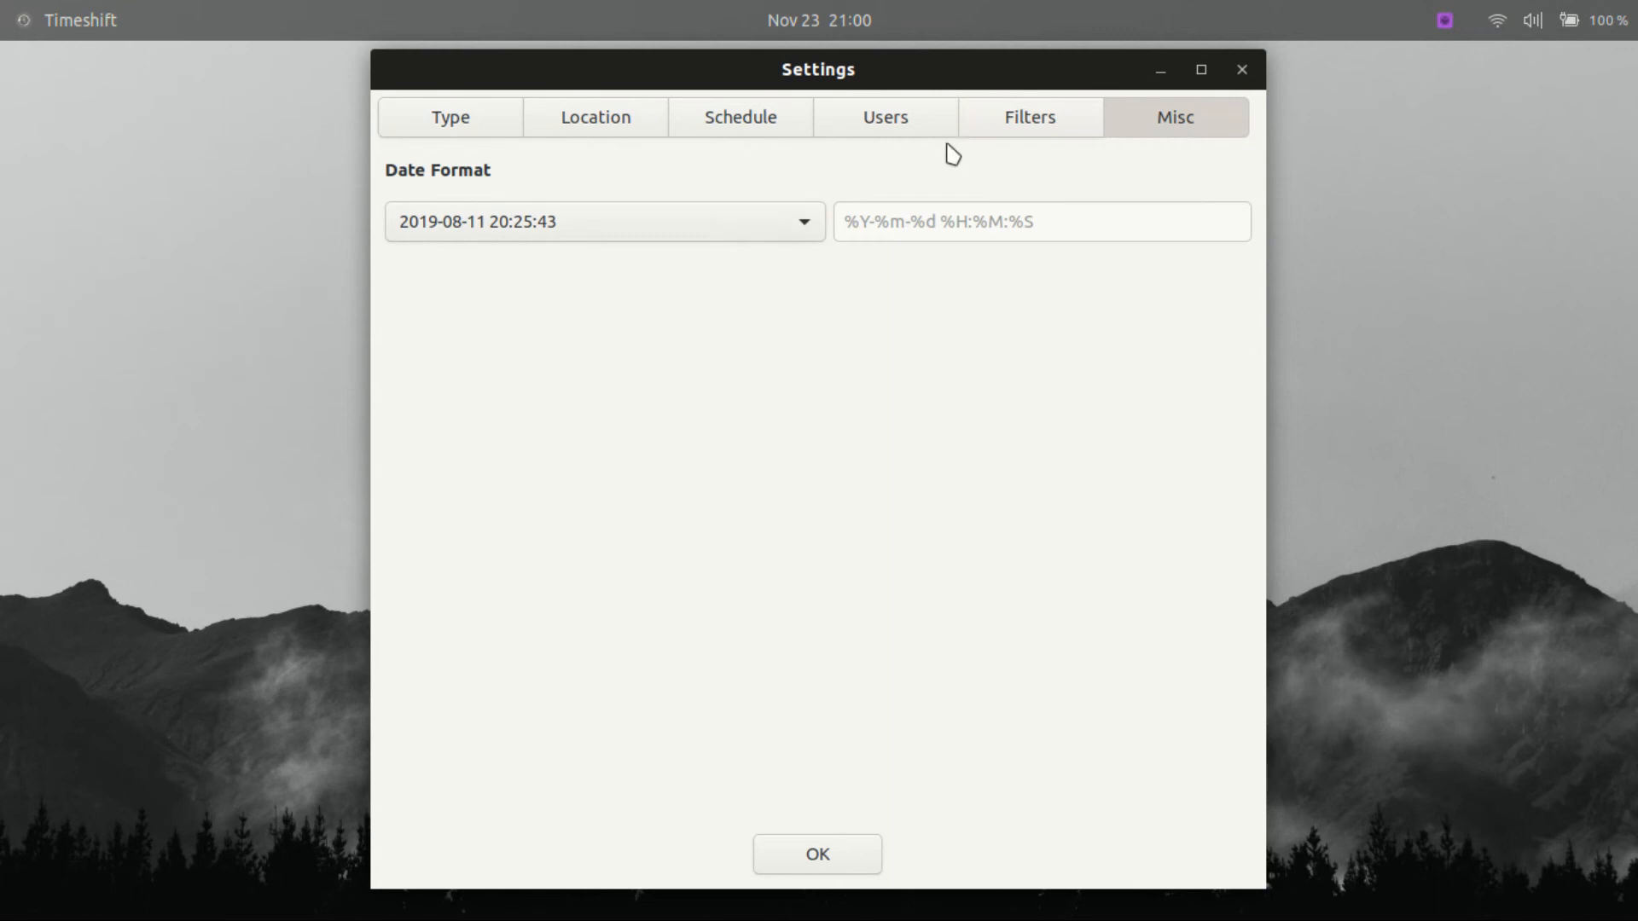
pyautogui.click(1028, 134)
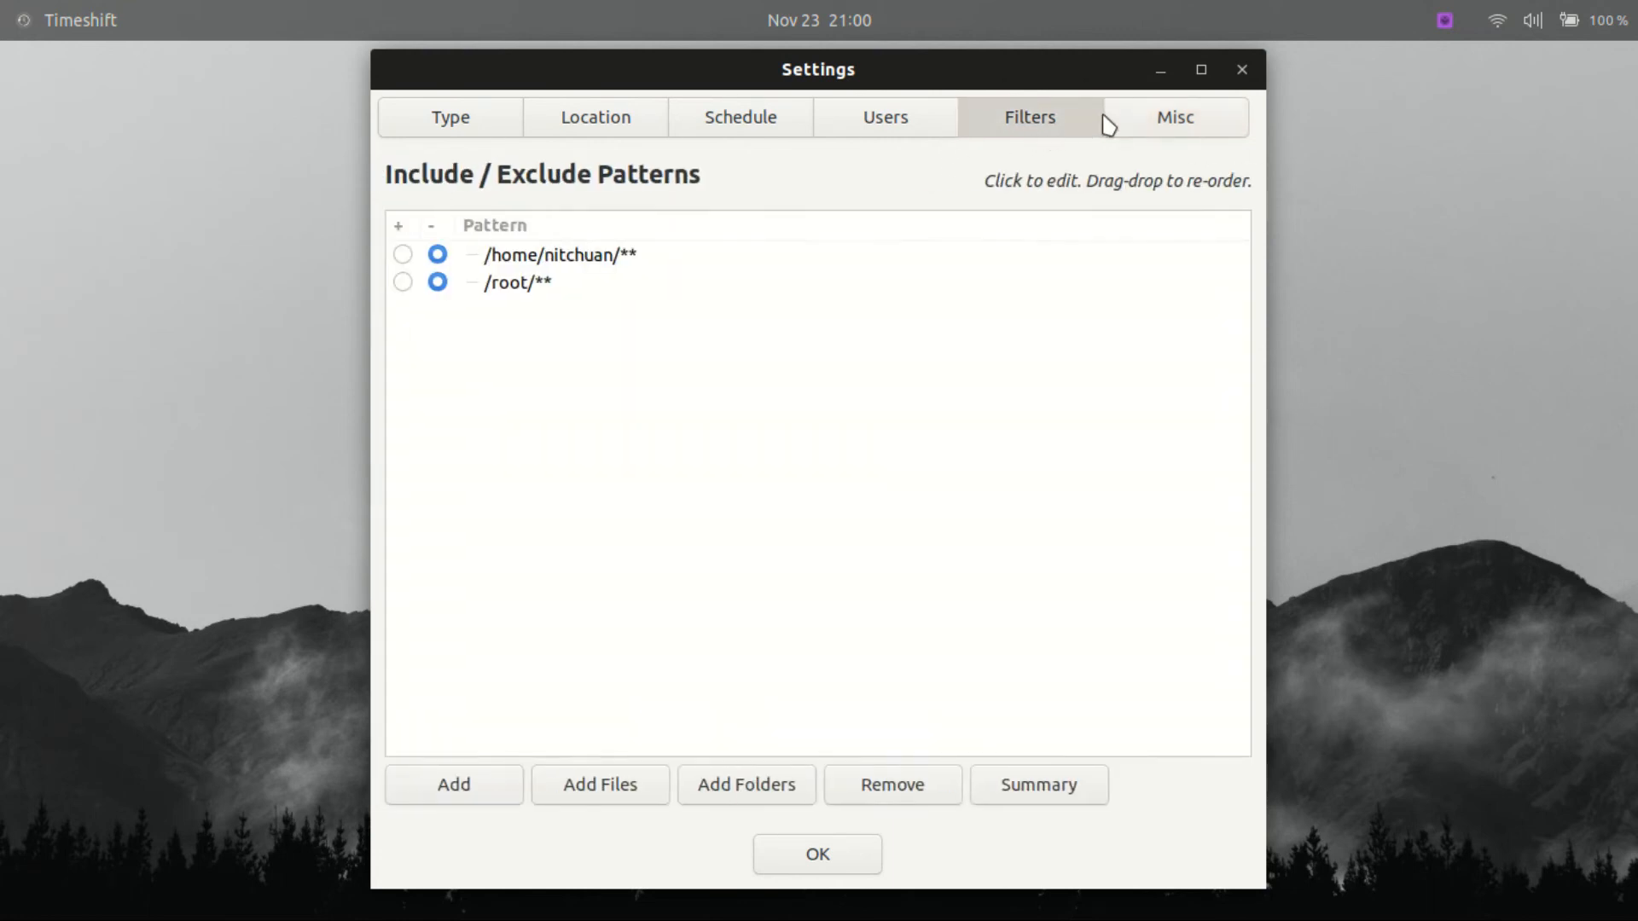
# Review the date format and user home directory settings, then close the settings window.
pyautogui.click(1109, 124)
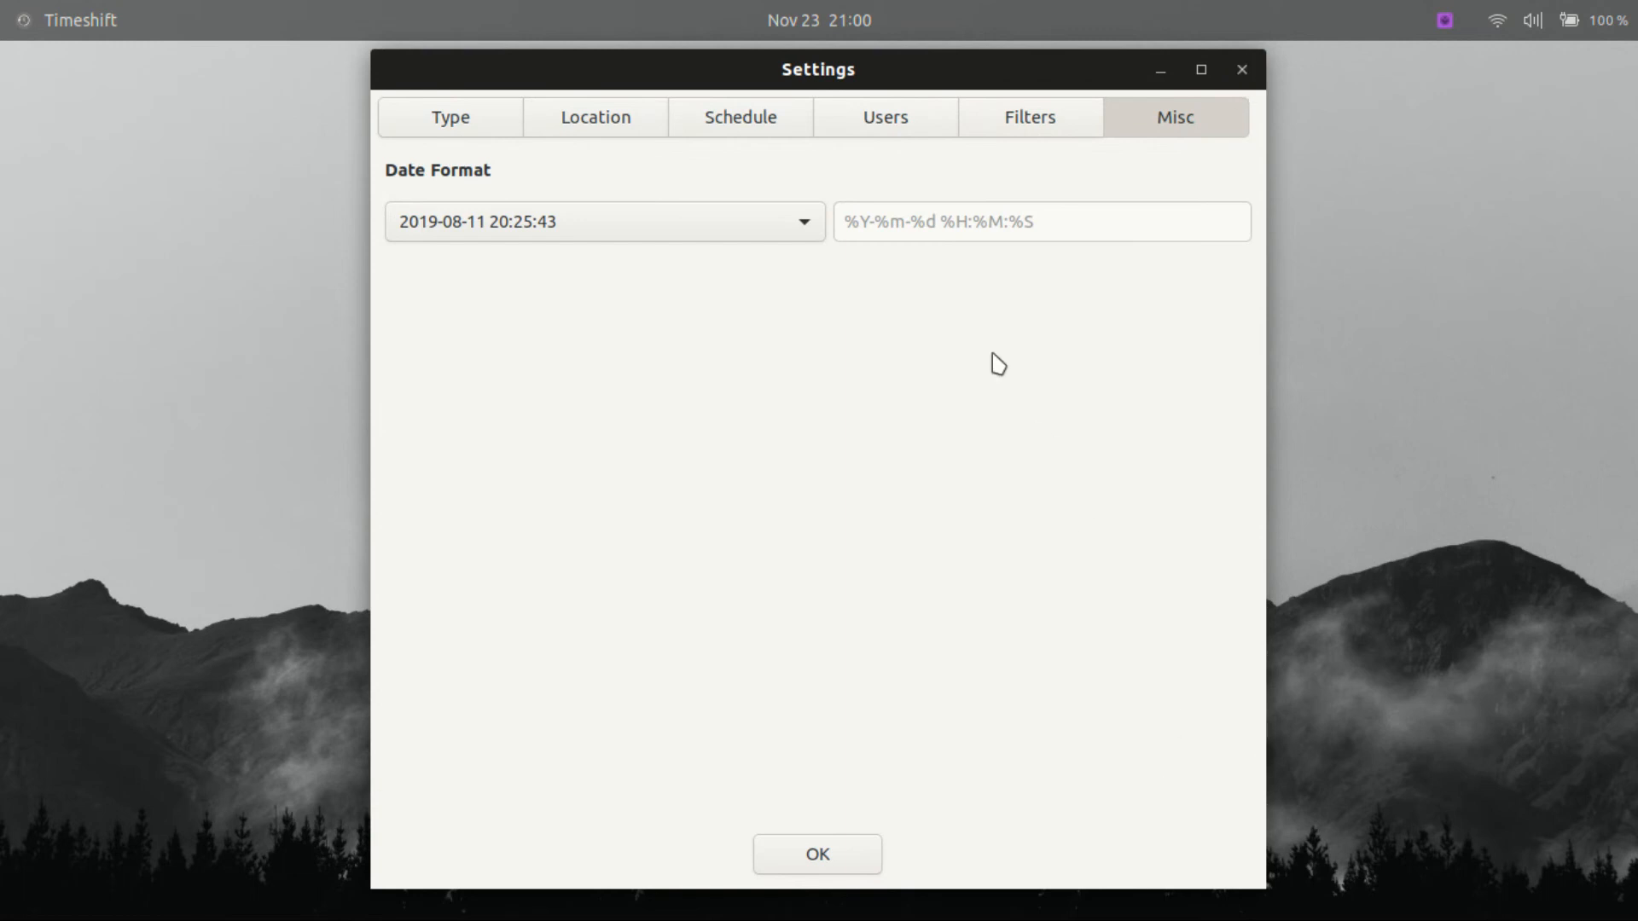
pyautogui.click(892, 122)
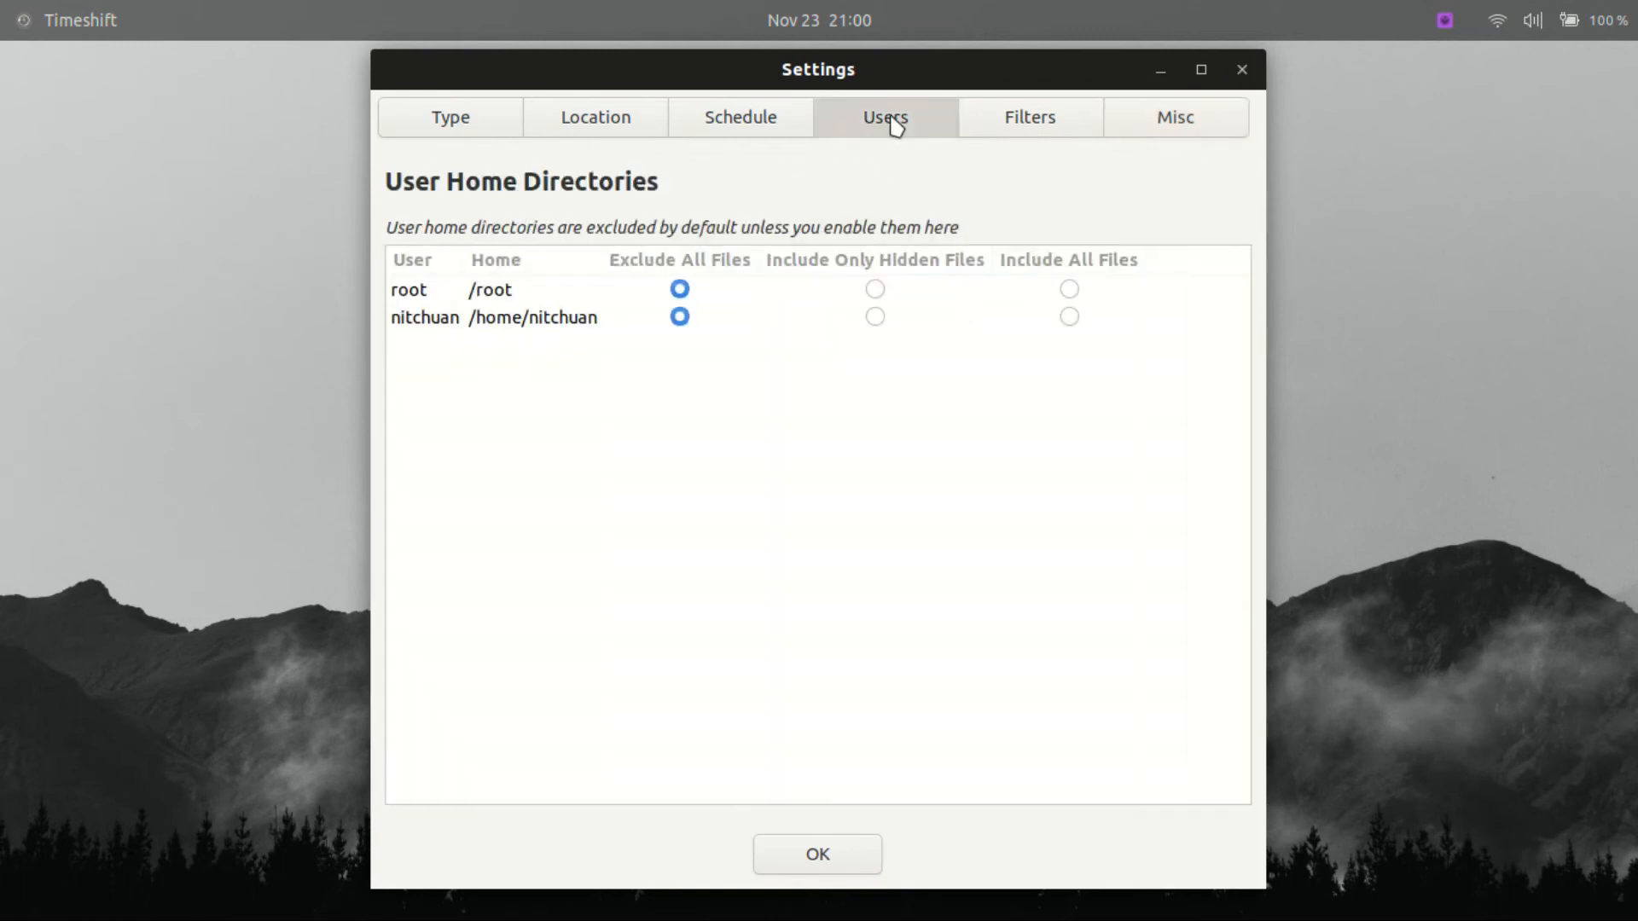
pyautogui.click(1242, 70)
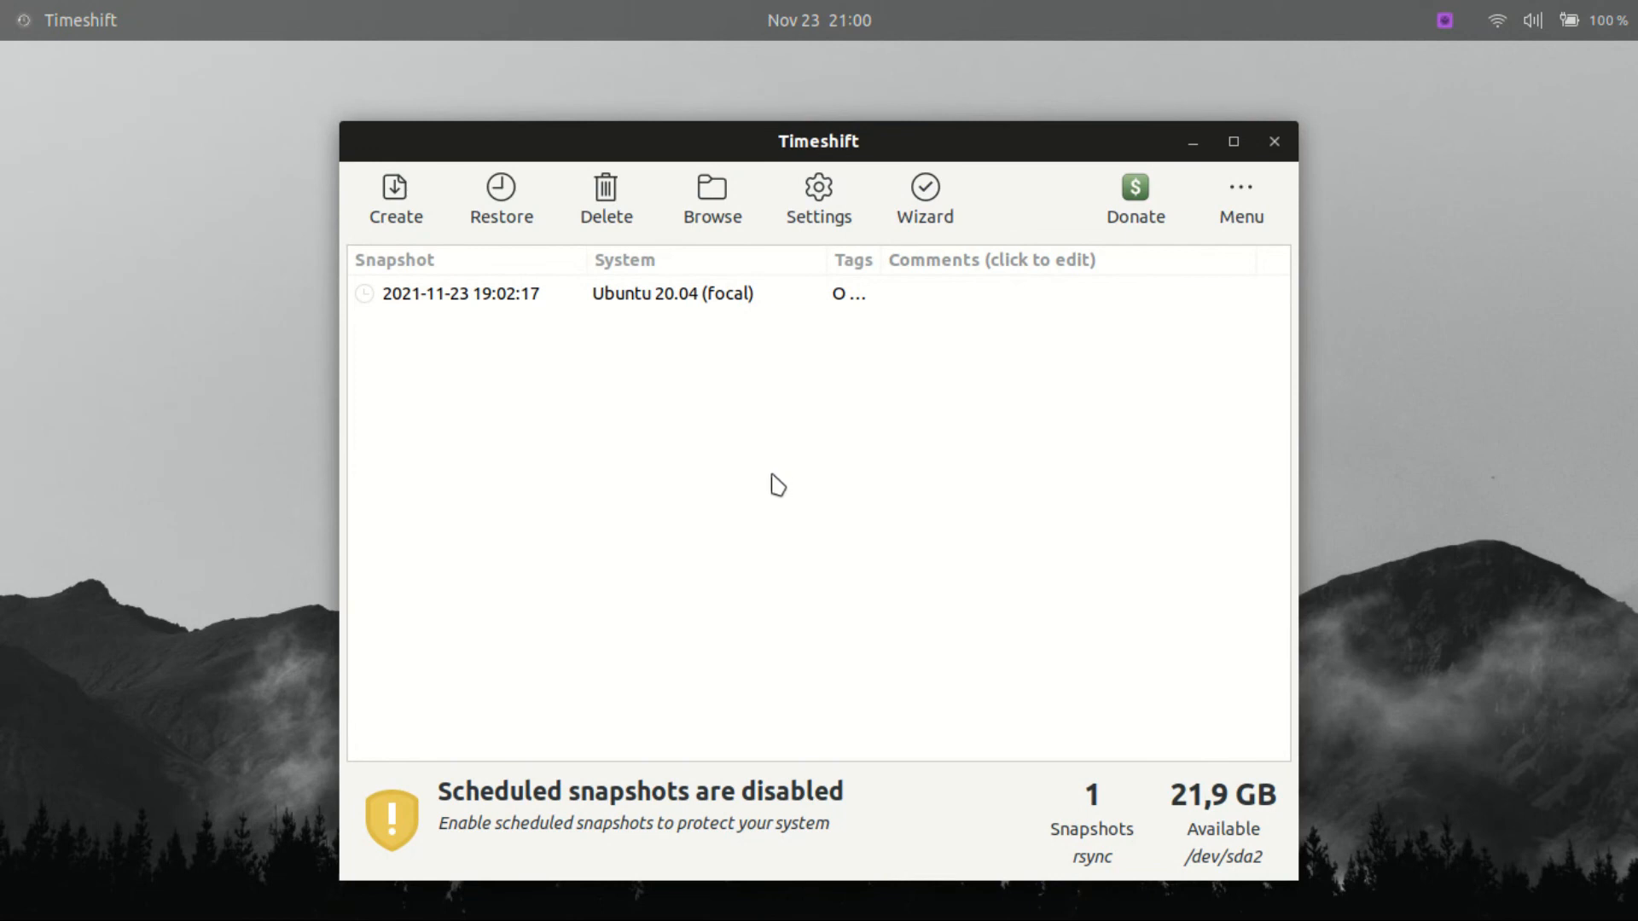
# Start restoring the Ubuntu 20.04 snapshot to its preselected target devices, and cancel during the dry-run file comparison.
pyautogui.click(559, 293)
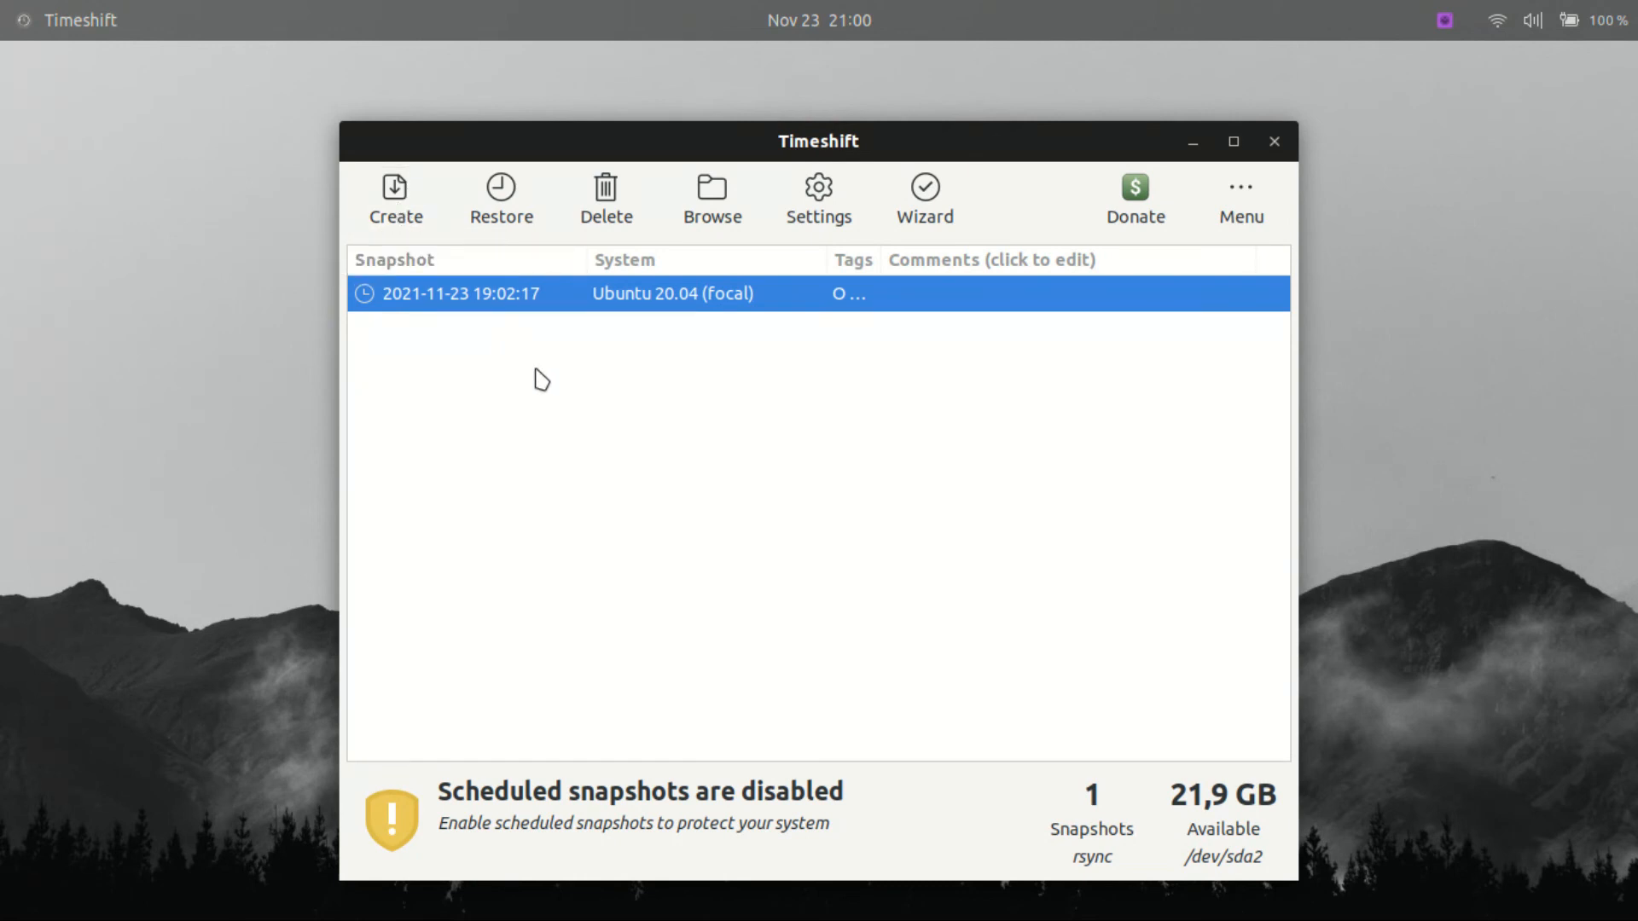
pyautogui.click(511, 190)
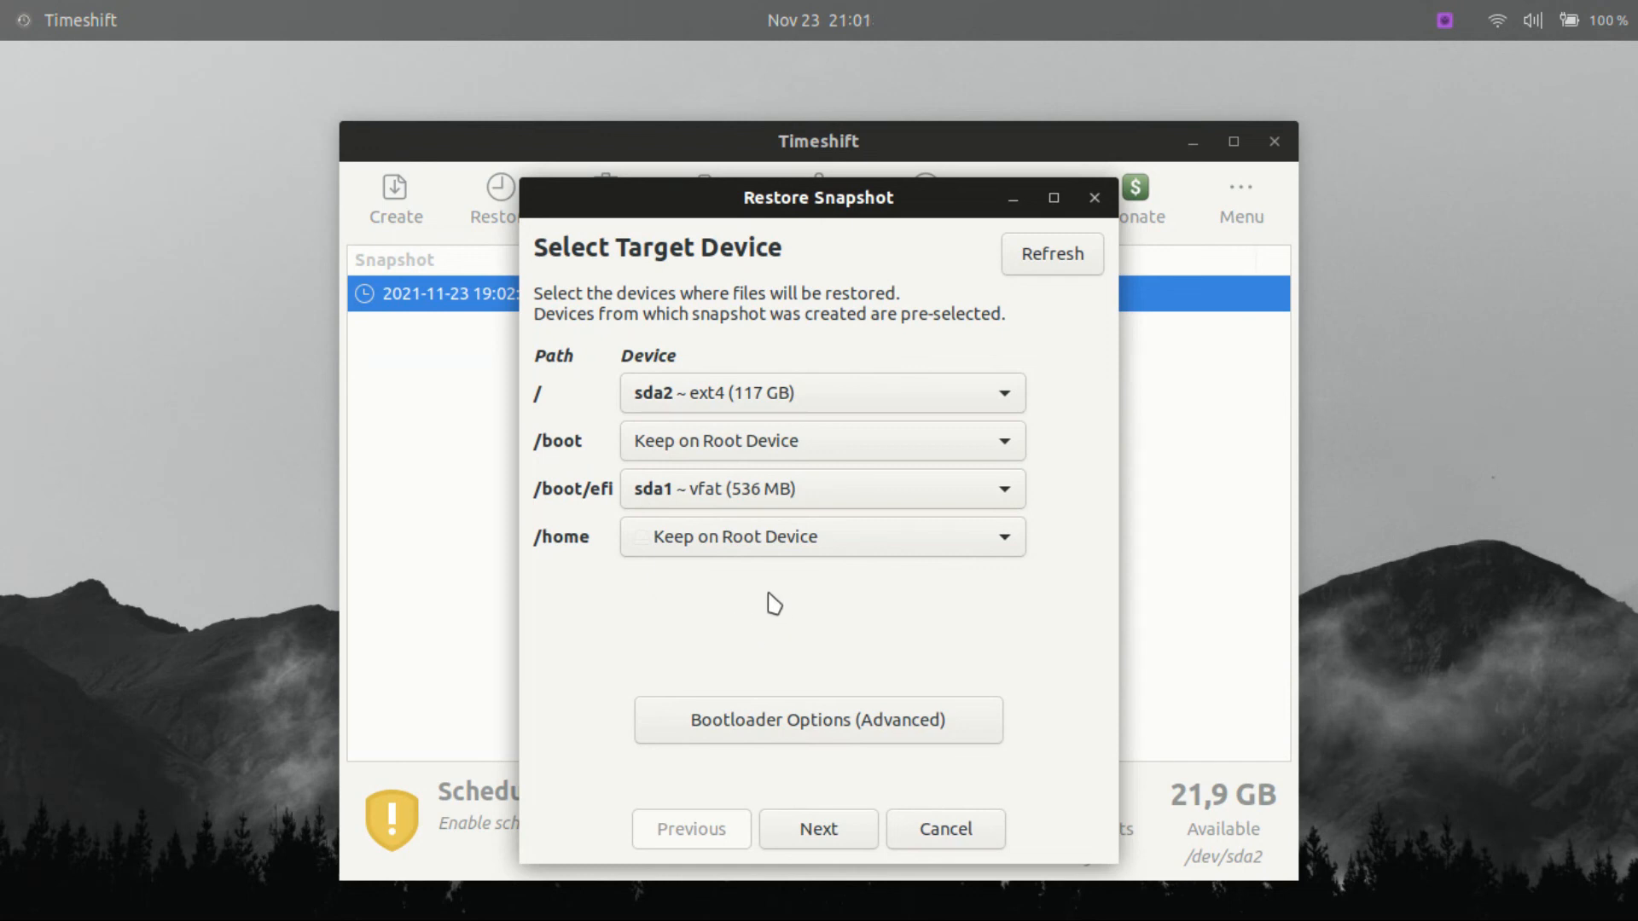
pyautogui.click(819, 831)
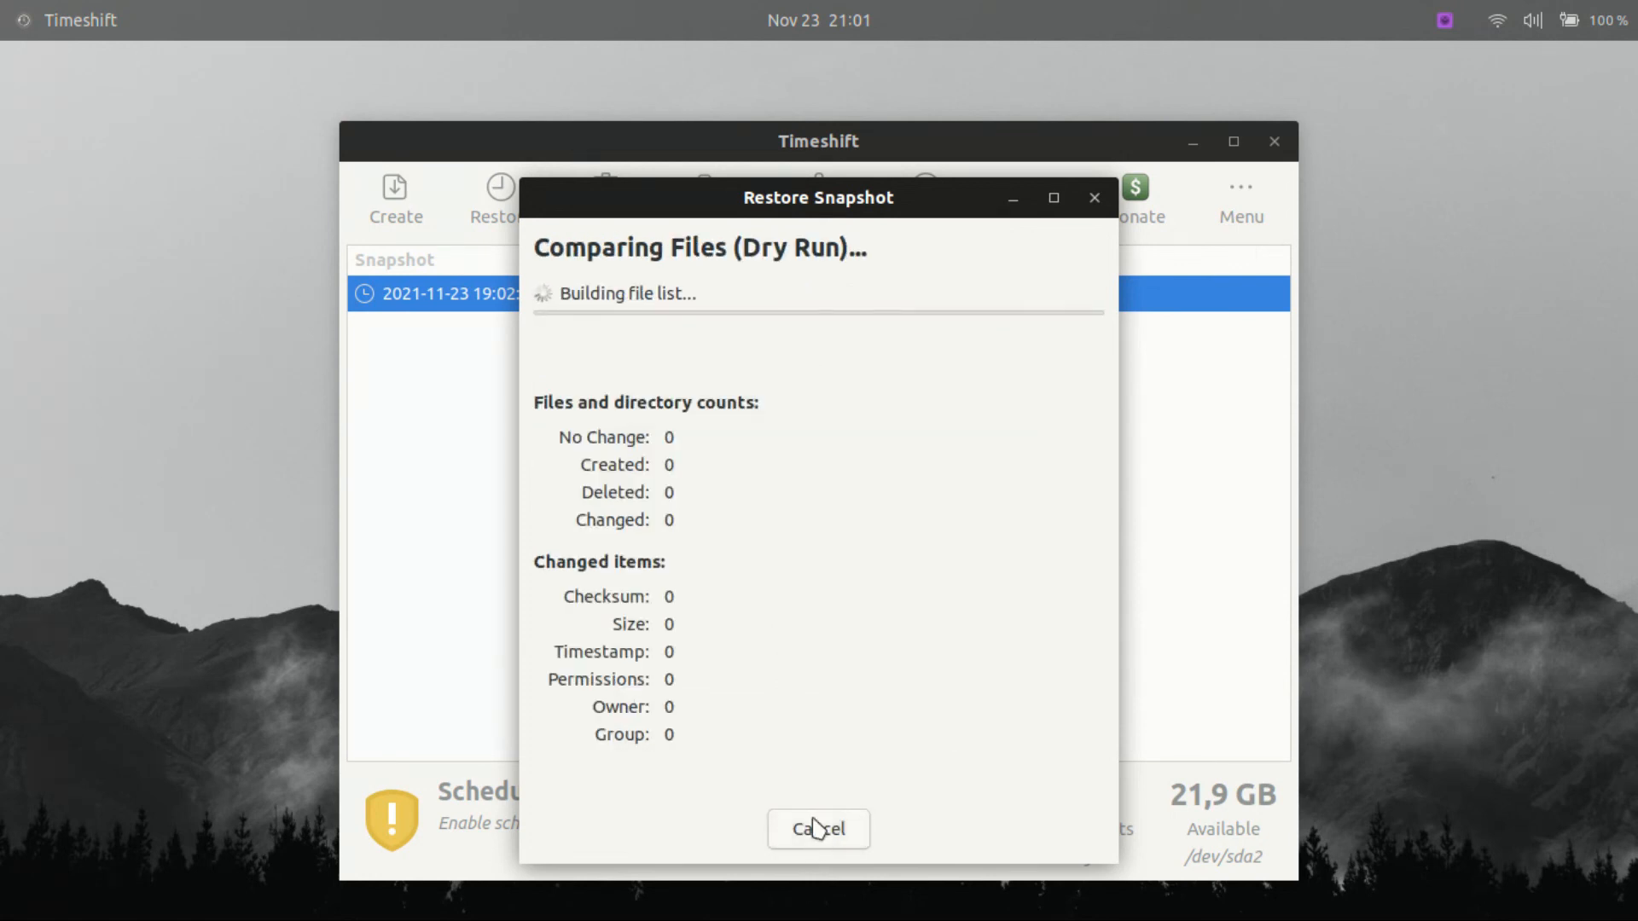
pyautogui.click(820, 835)
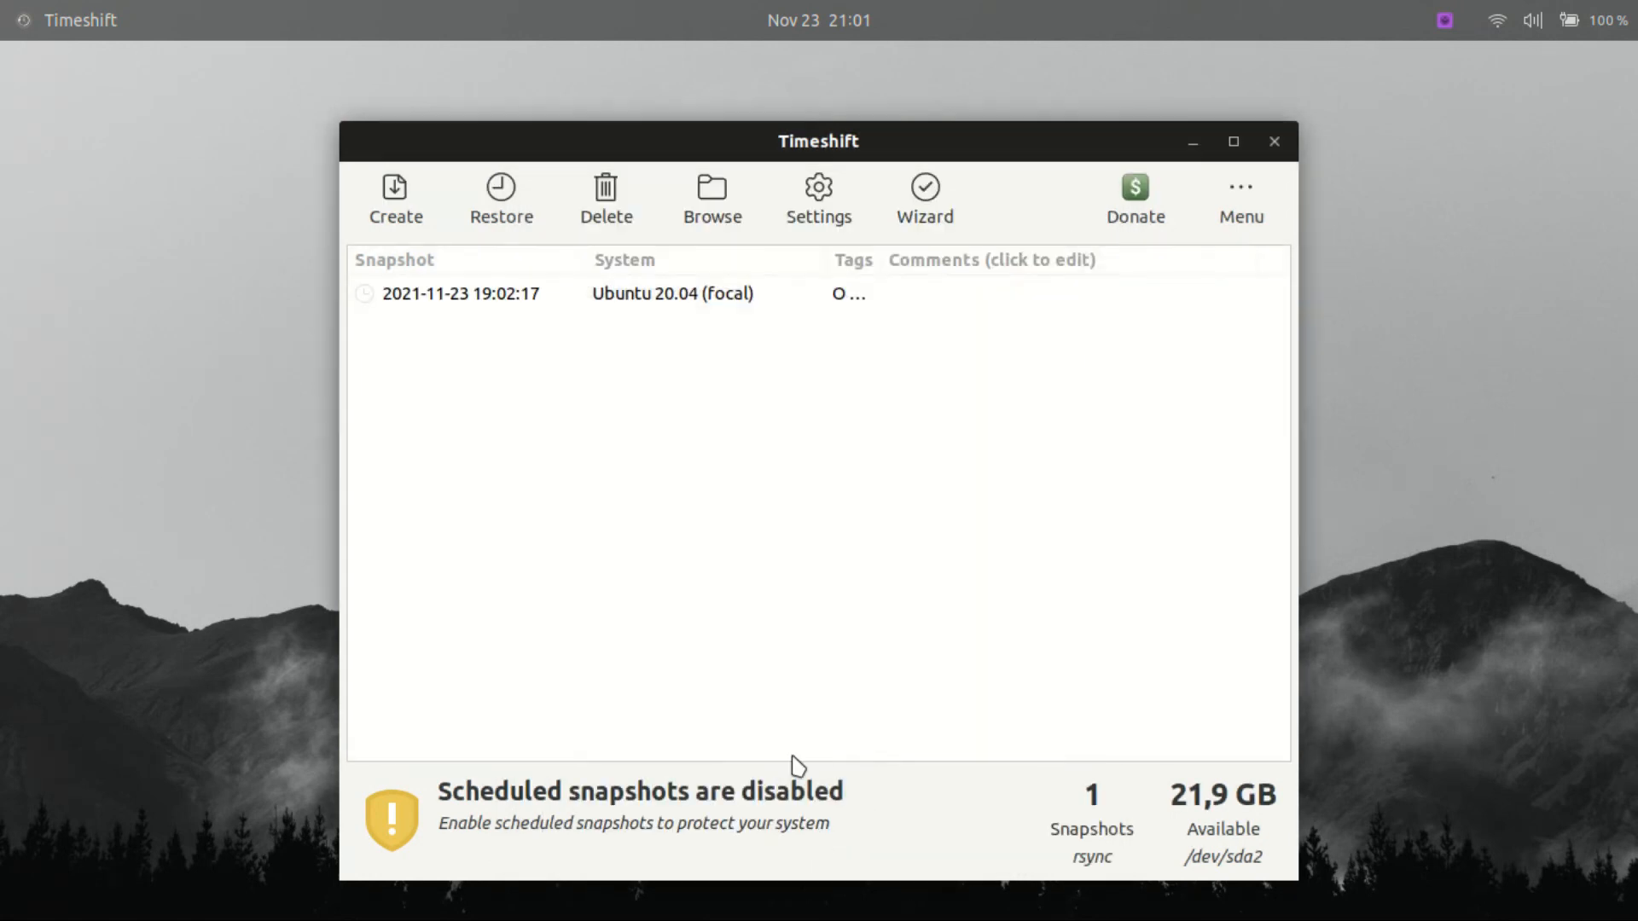
pyautogui.click(1094, 201)
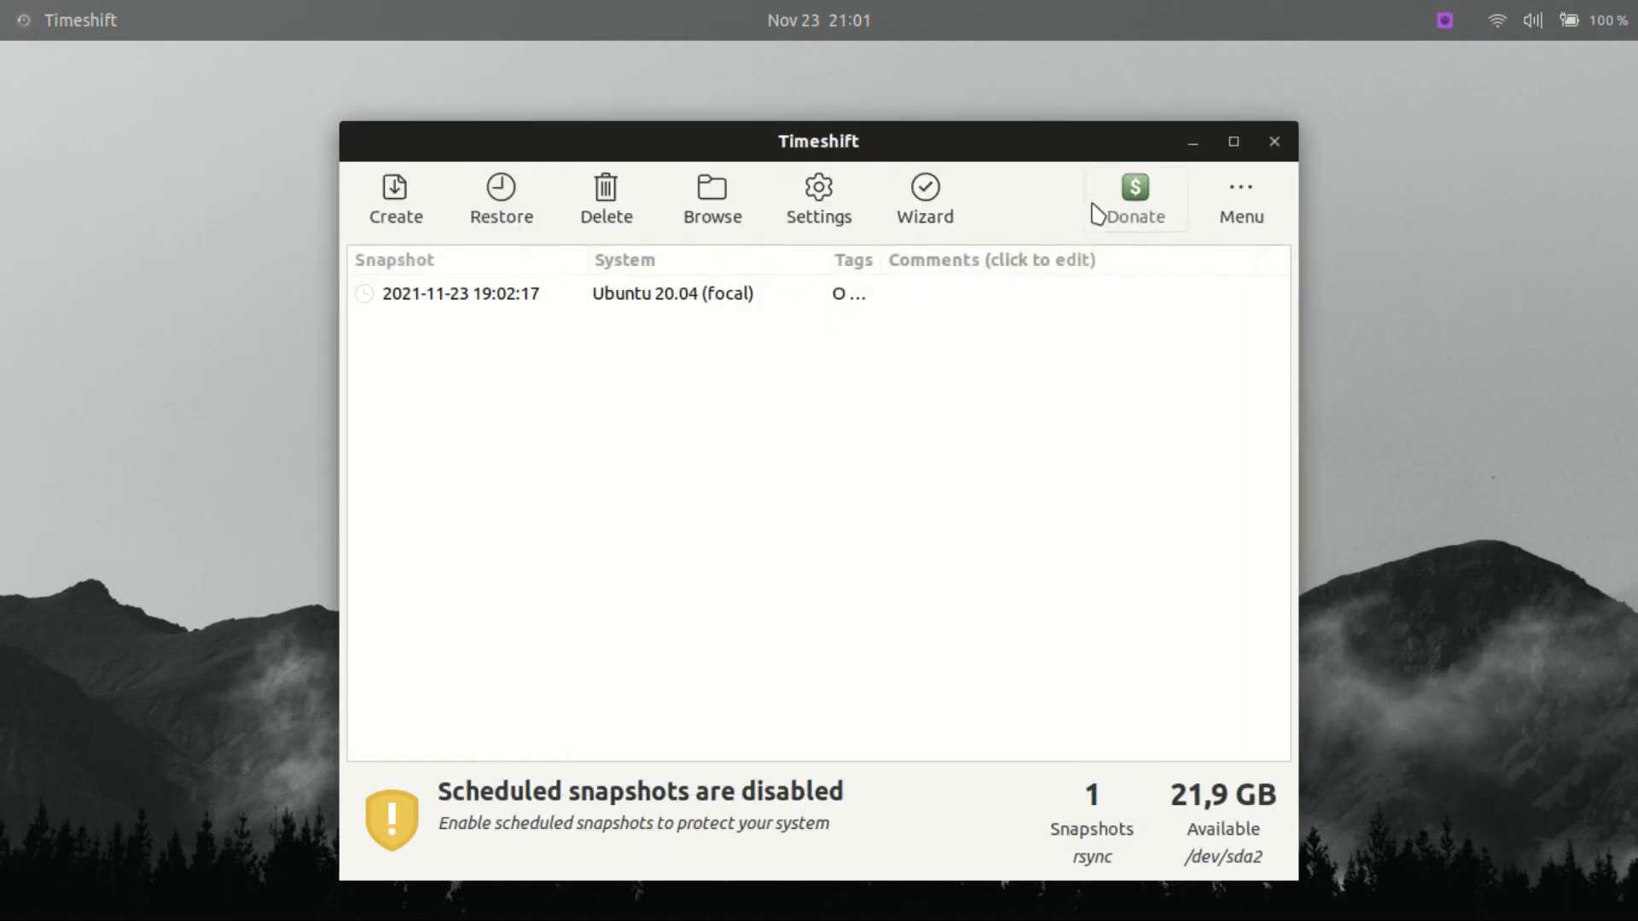
# Check the target devices offered for restoring the Ubuntu 20.04 snapshot, then close the restore dialog and Timeshift without restoring.
pyautogui.click(508, 212)
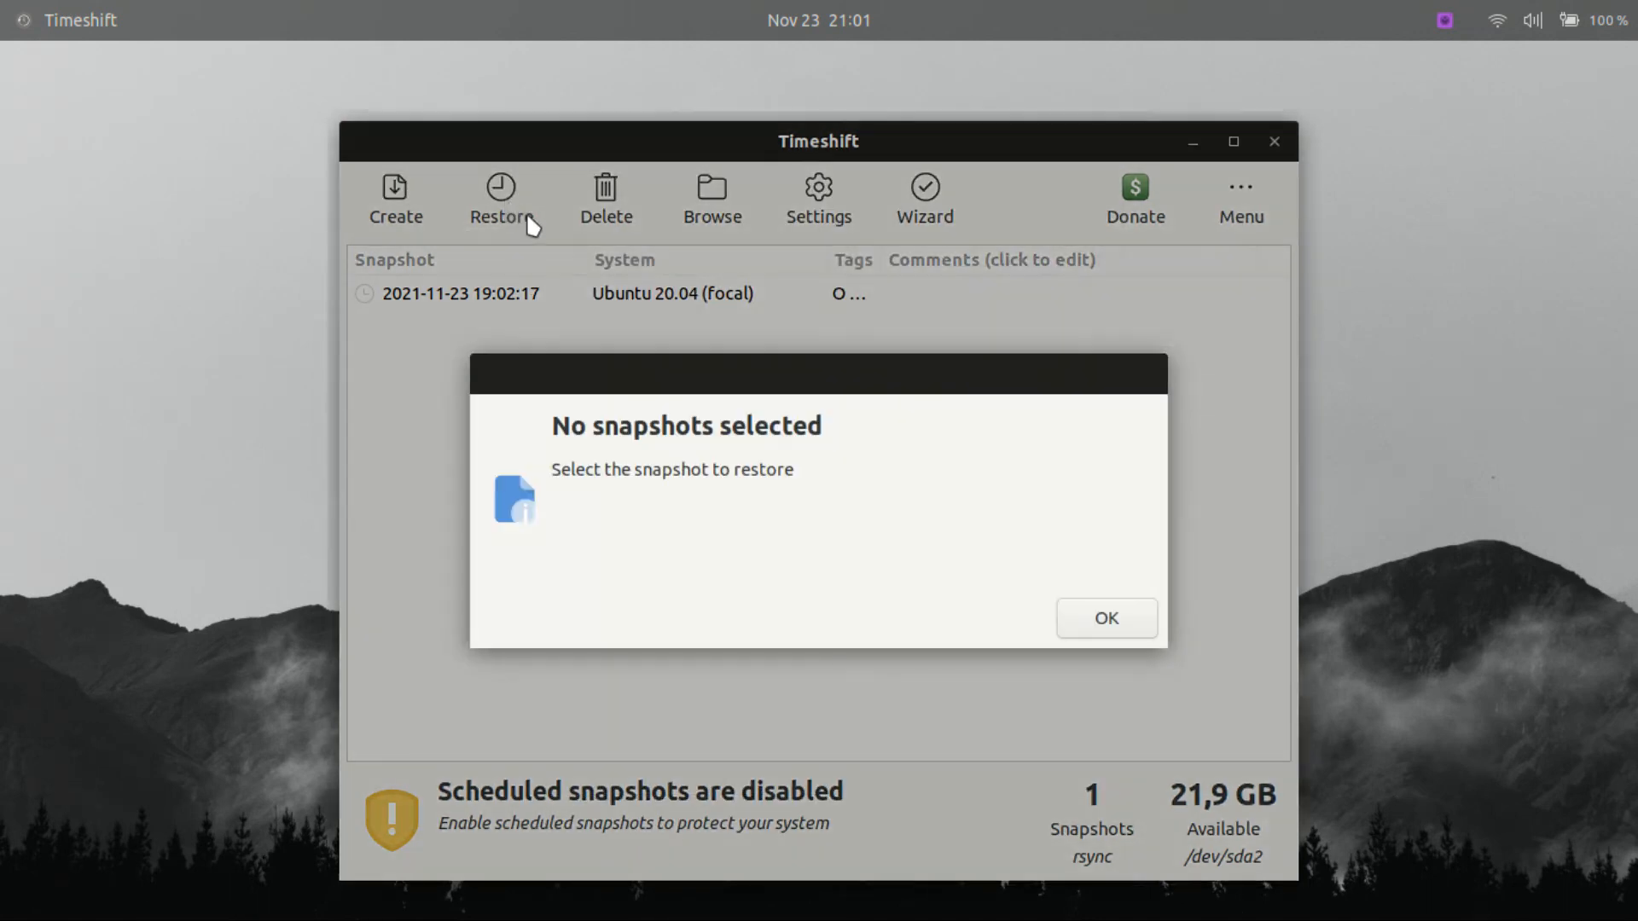
pyautogui.click(1062, 617)
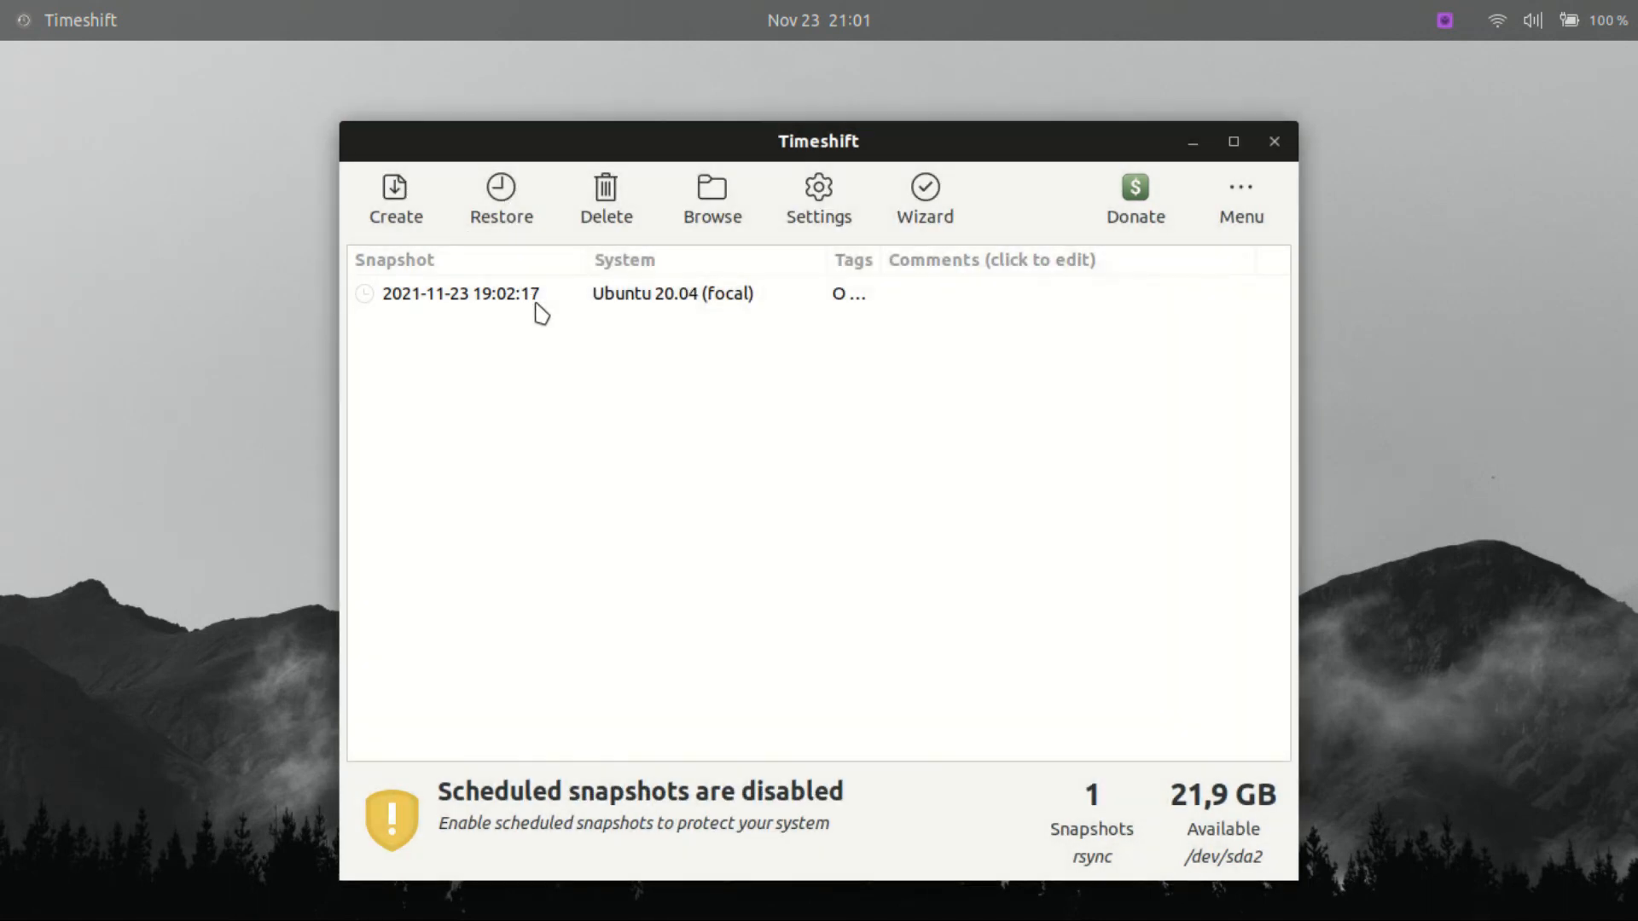
pyautogui.click(533, 295)
pyautogui.click(505, 218)
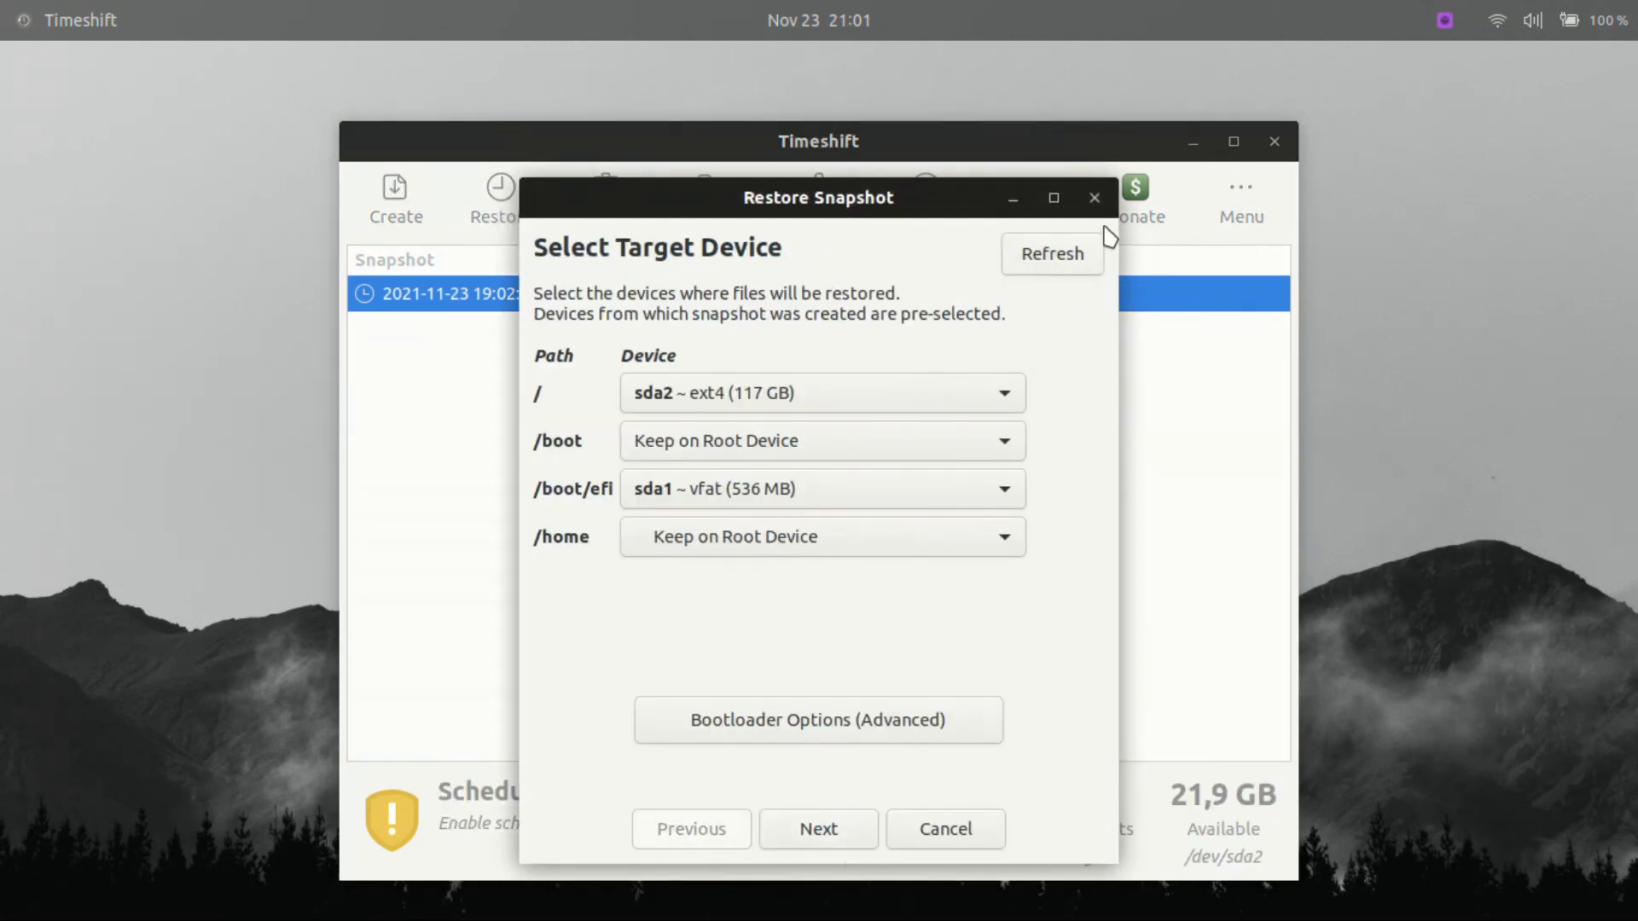
pyautogui.click(1094, 197)
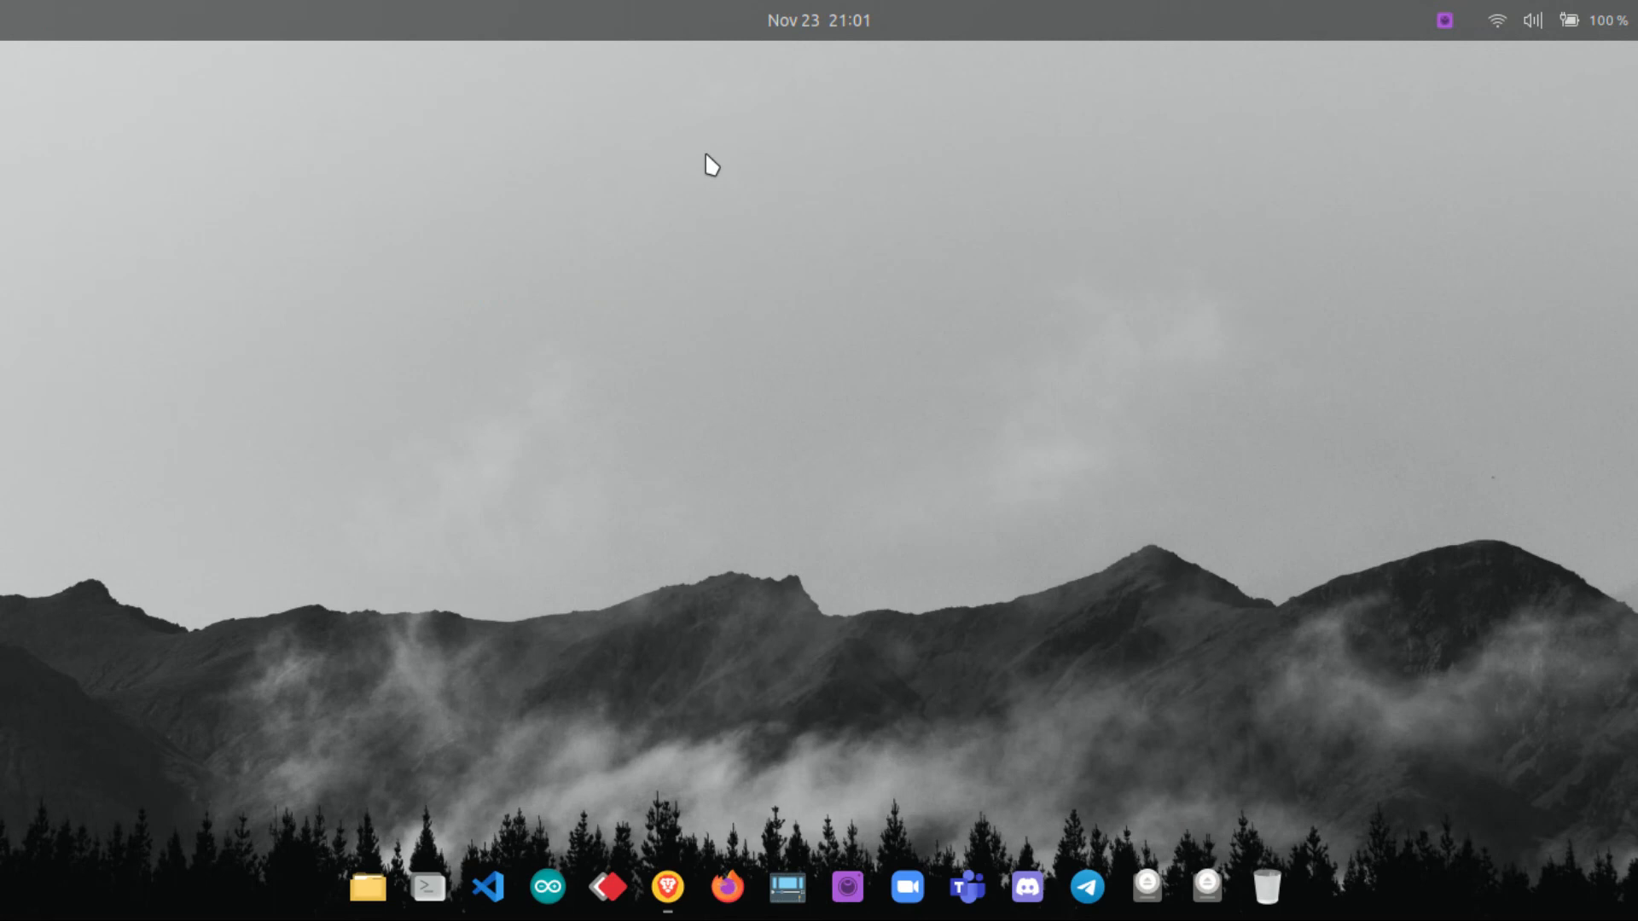